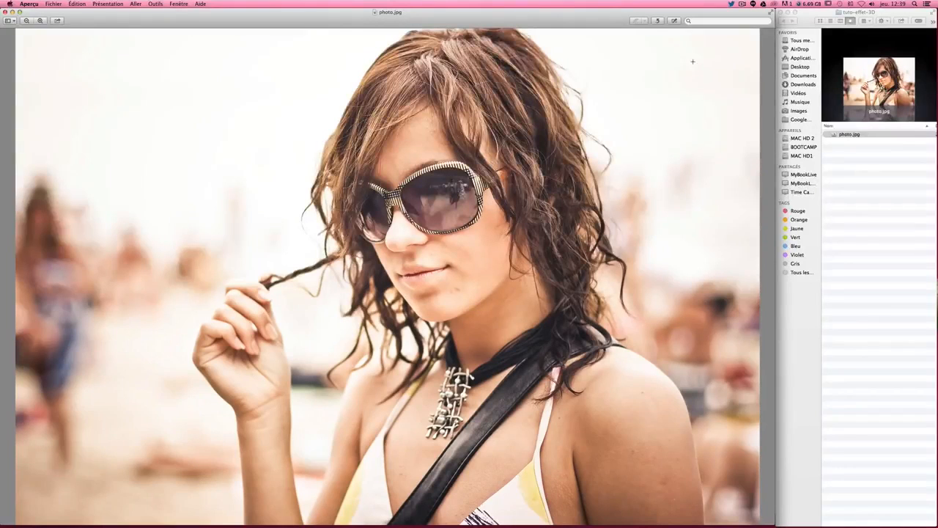
Open photo.jpg from Finder in Adobe Photoshop CC, discarding its embedded colour profile
mouse_move(348, 516)
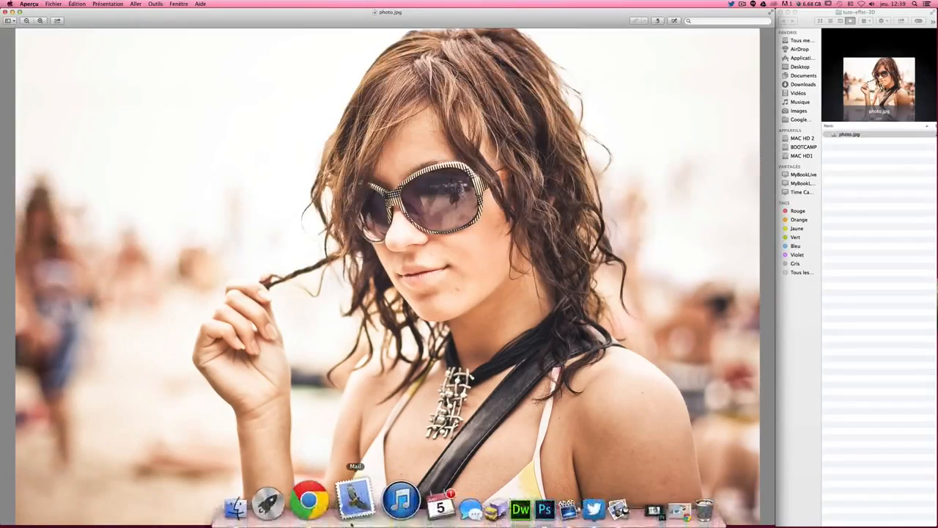
click(503, 502)
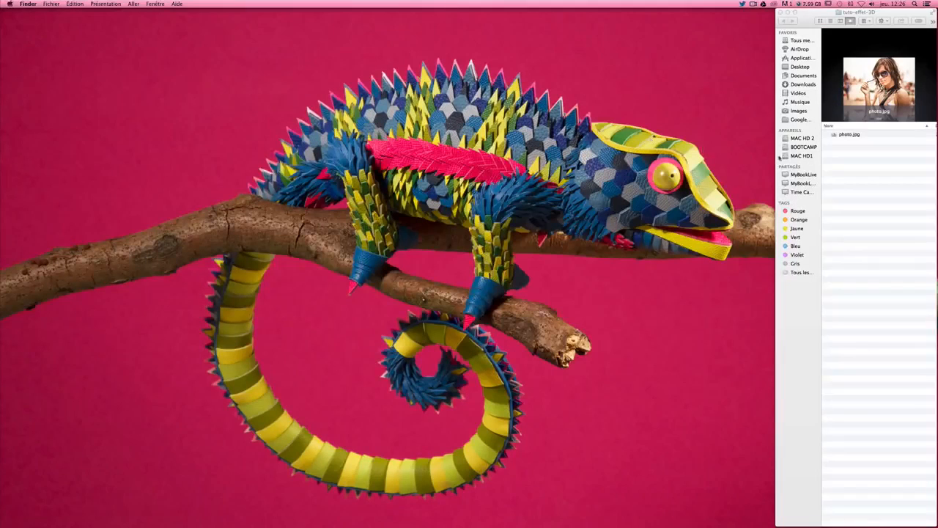
click(859, 163)
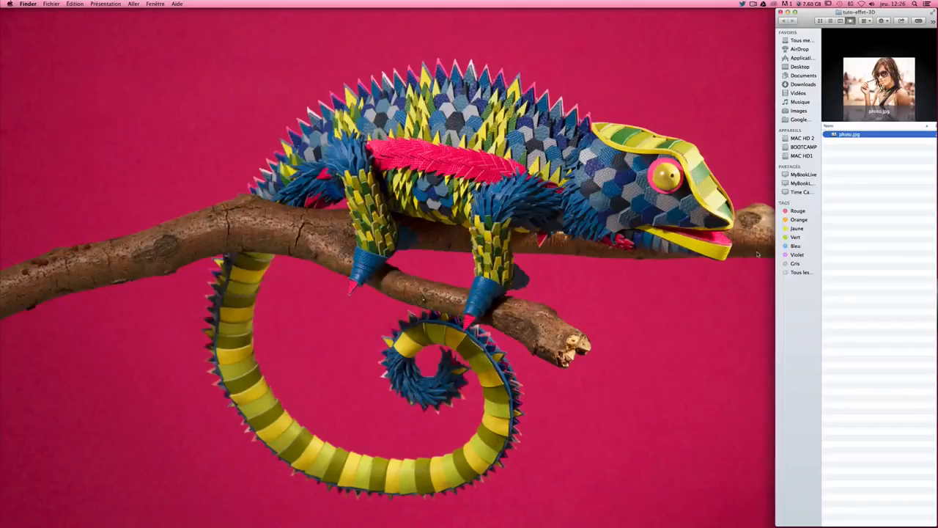
right_click(846, 134)
mouse_move(804, 144)
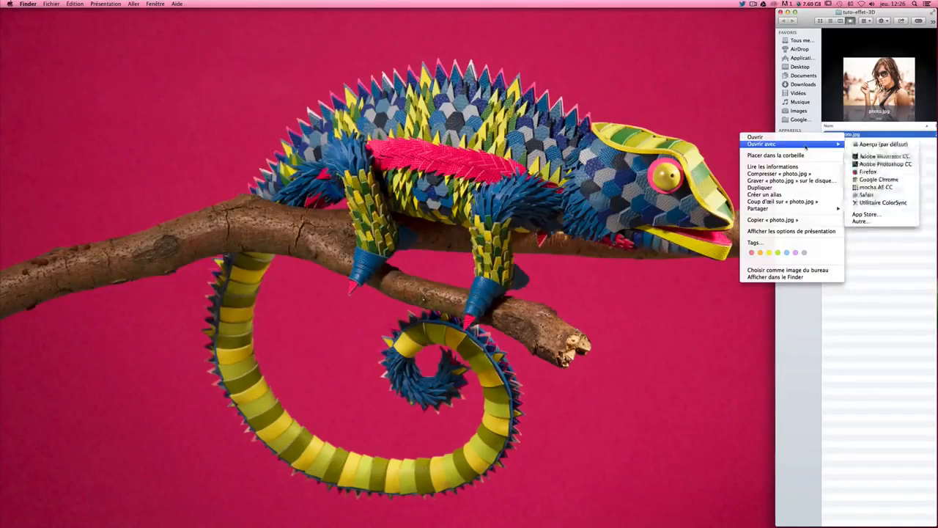
click(872, 162)
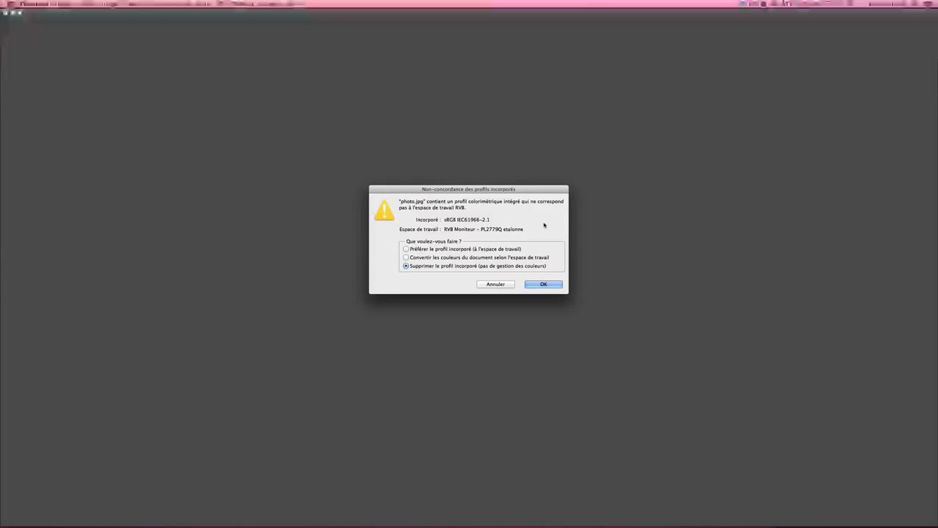
click(546, 284)
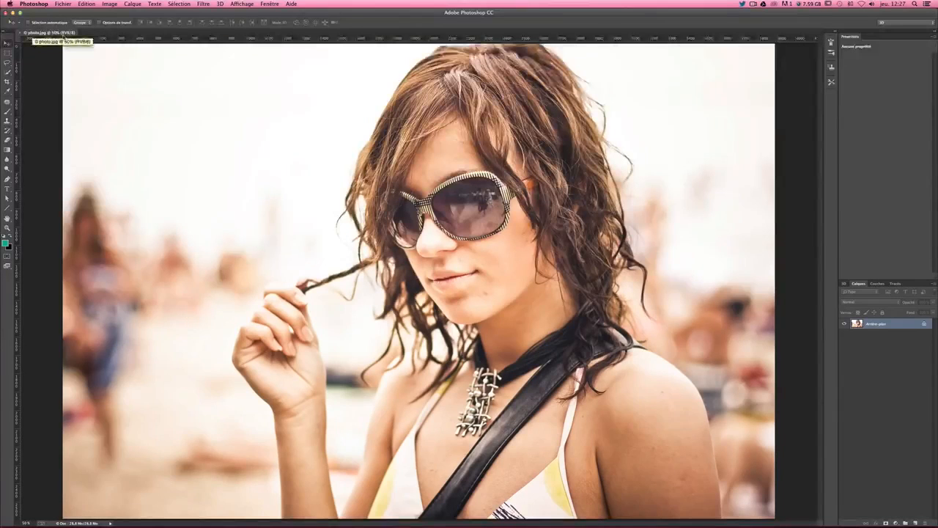
Convert the photo to greyscale mode (Niveaux de gris), discarding its colour information
click(109, 4)
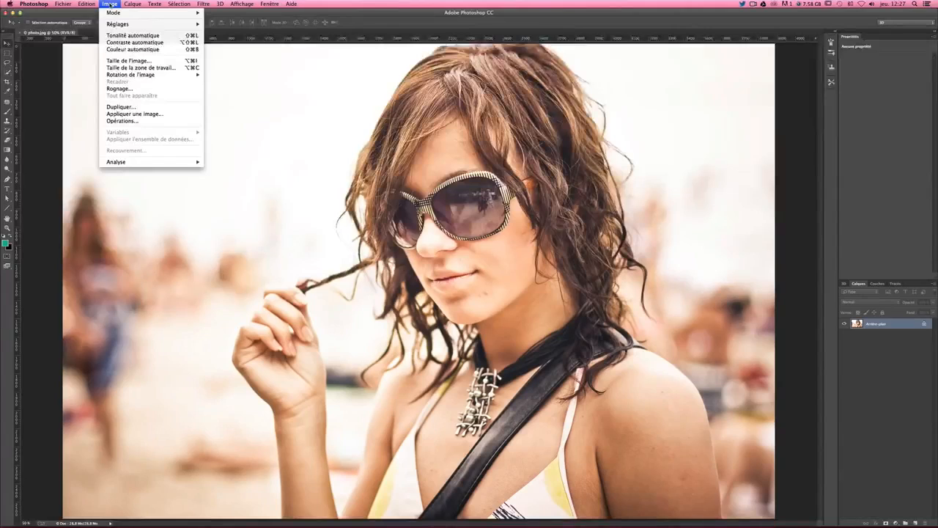
mouse_move(117, 12)
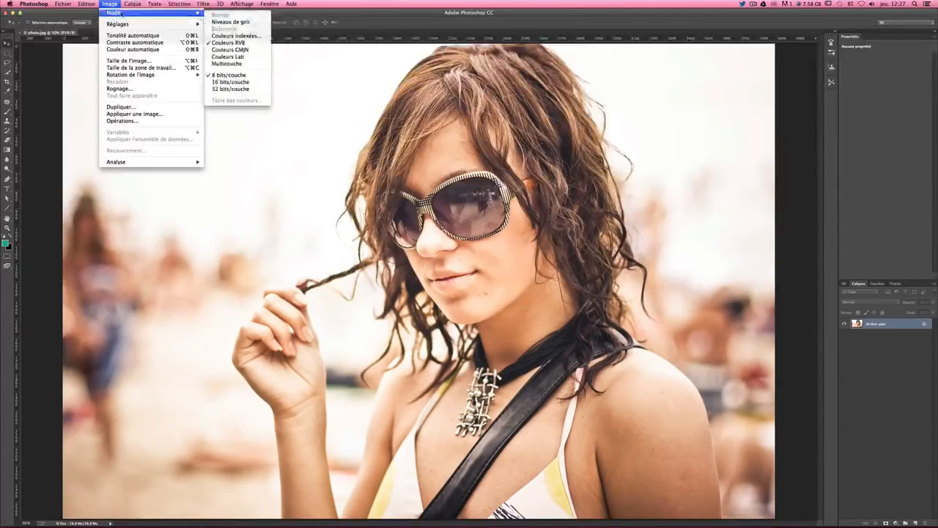
click(227, 22)
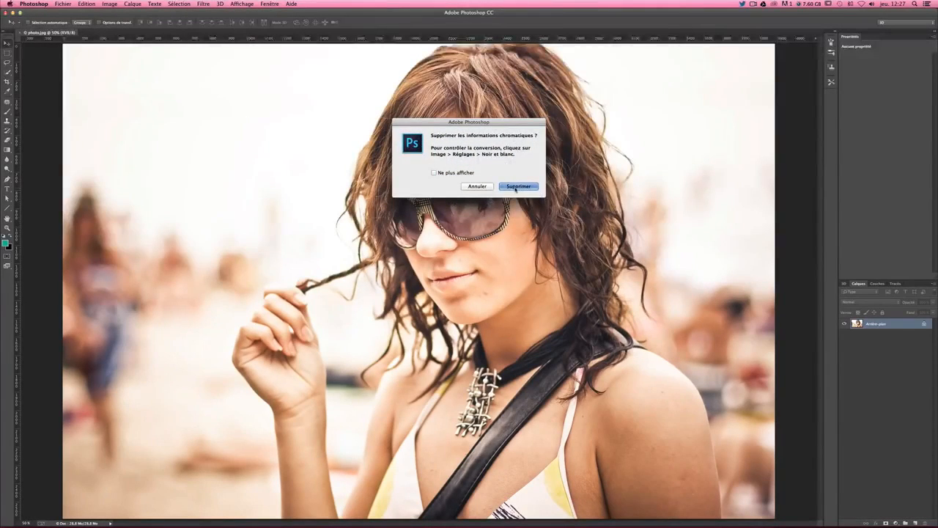
click(517, 187)
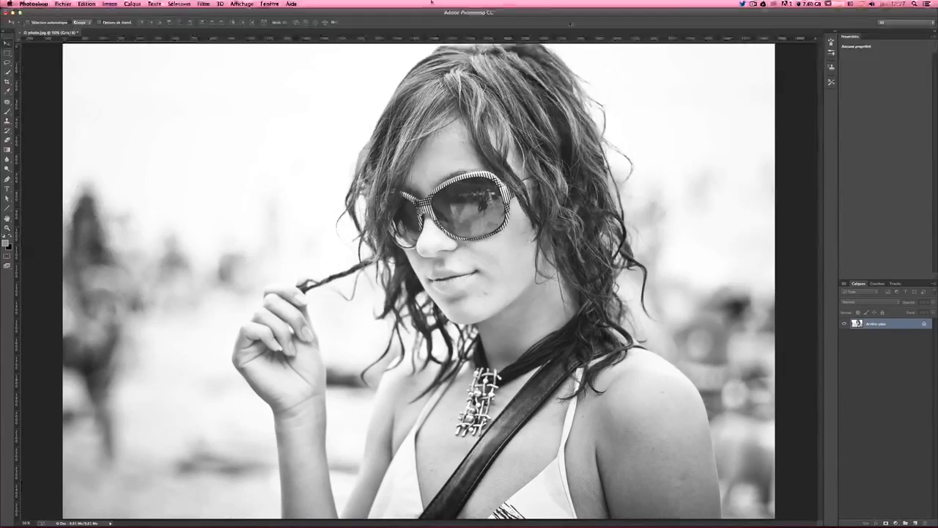
Switch the greyscale image back to RGB colour mode (Couleurs RVB)
click(109, 4)
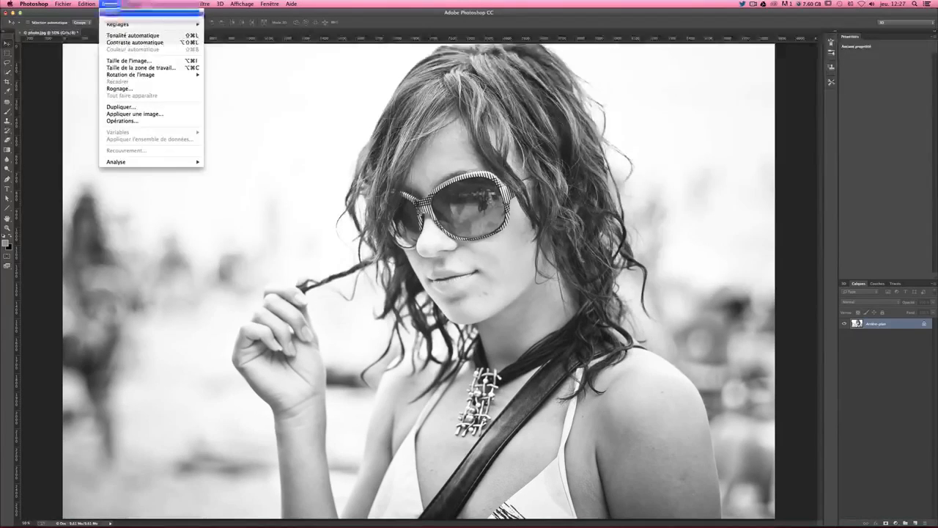
mouse_move(183, 13)
click(228, 43)
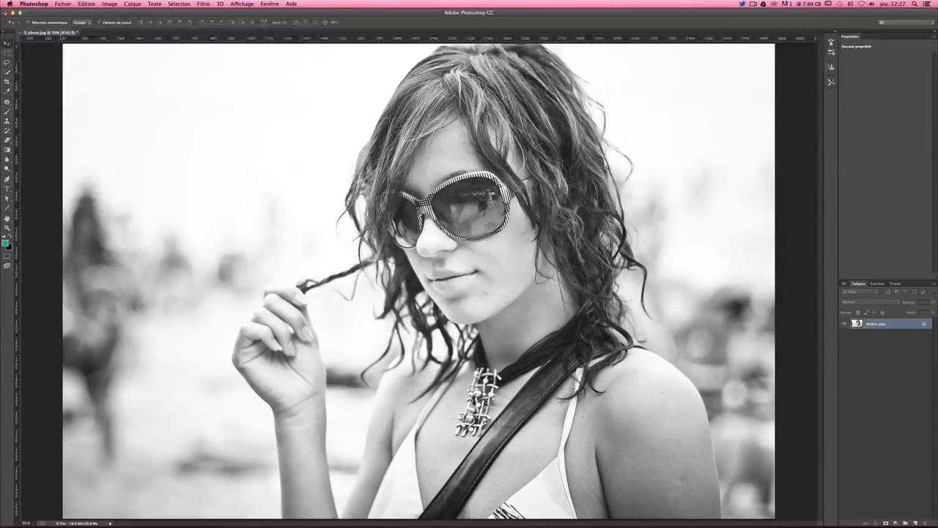
Convert the background into the regular layer Calque 0 and turn off its green and blue channels in the blending options
double_click(894, 327)
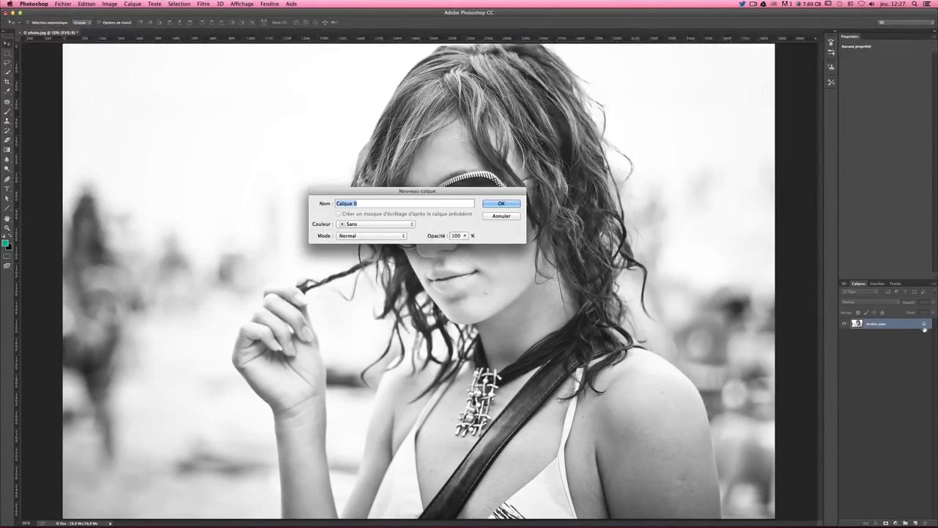
click(501, 208)
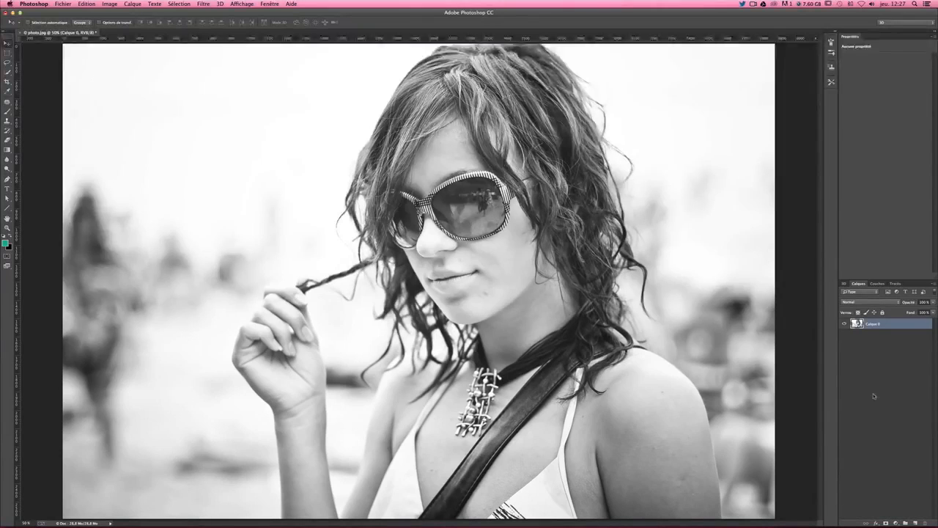
double_click(889, 327)
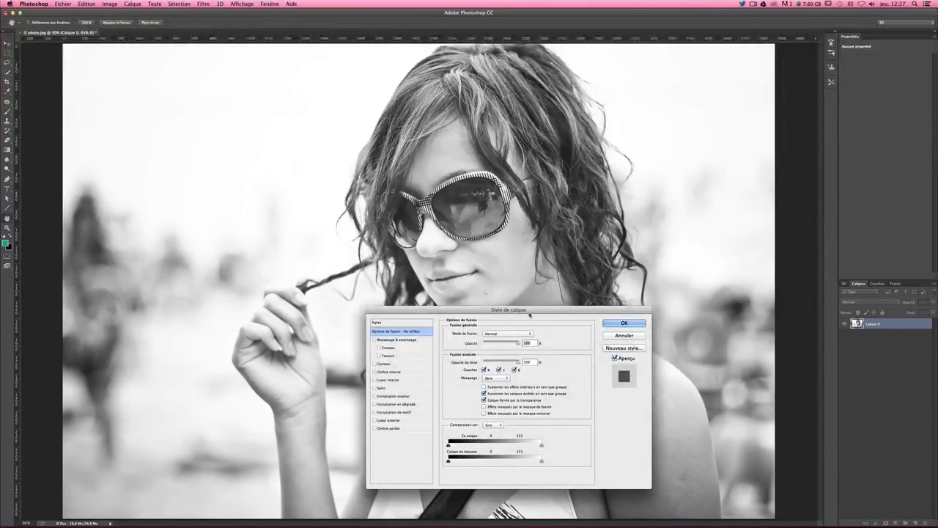
drag(530, 314, 732, 125)
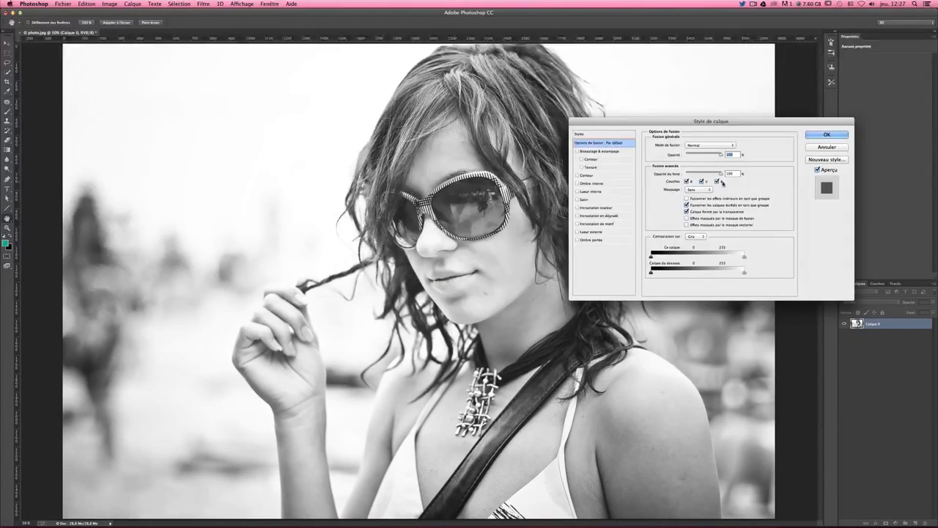
click(717, 182)
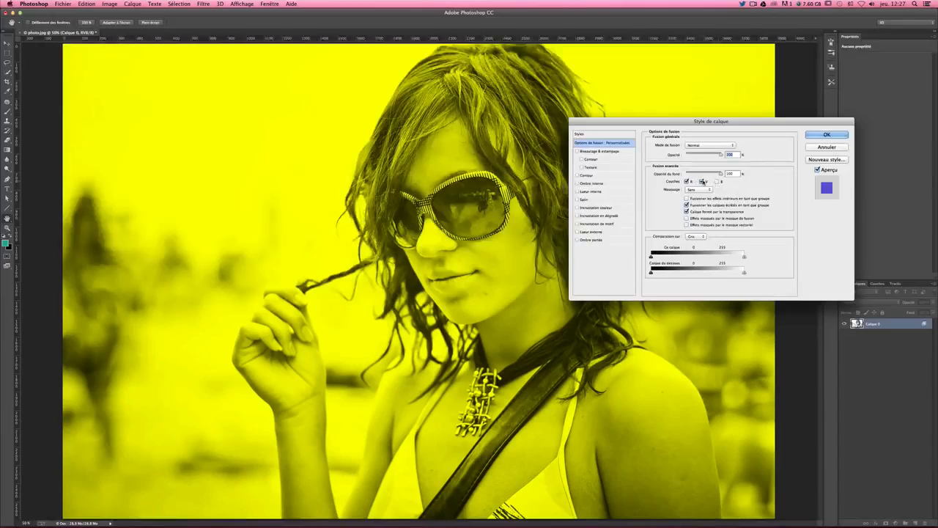
click(702, 181)
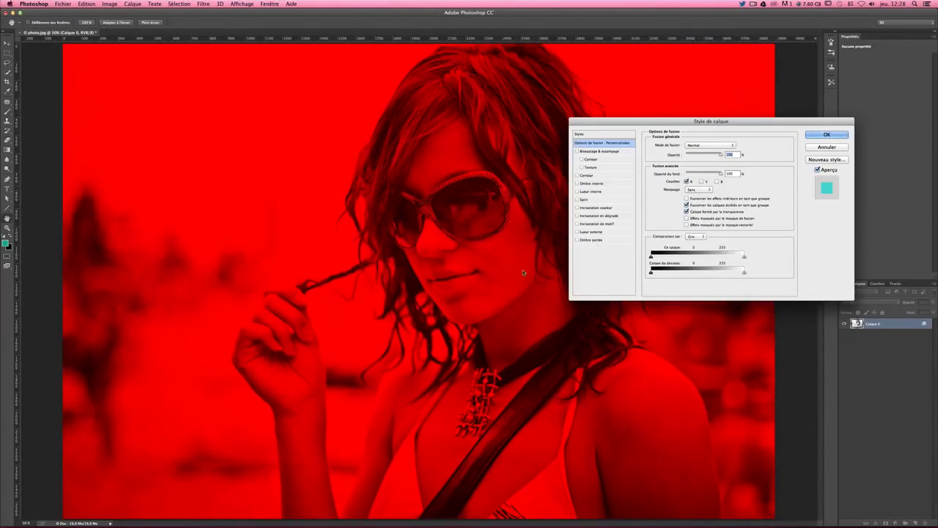
key(Return)
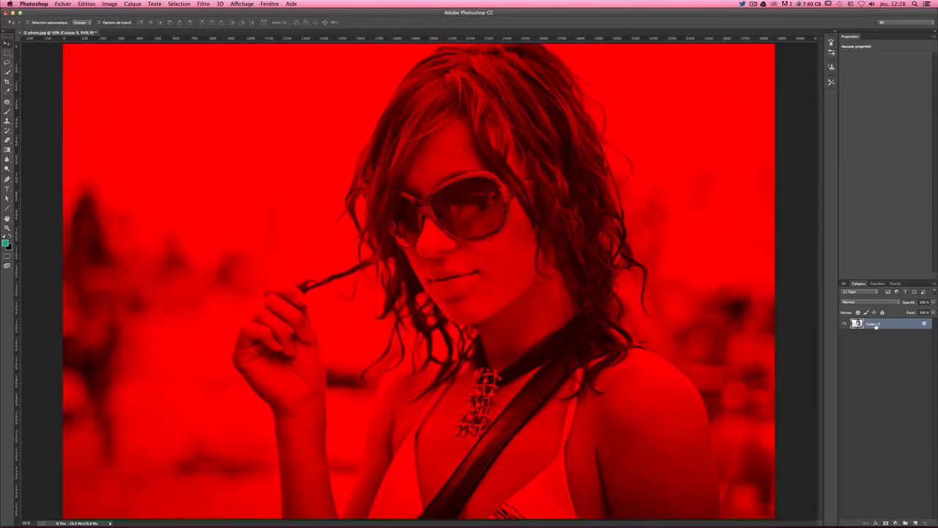
Rename the red-channel layer as "rouge"
double_click(875, 324)
text(Red)
key(Return)
key(super+j)
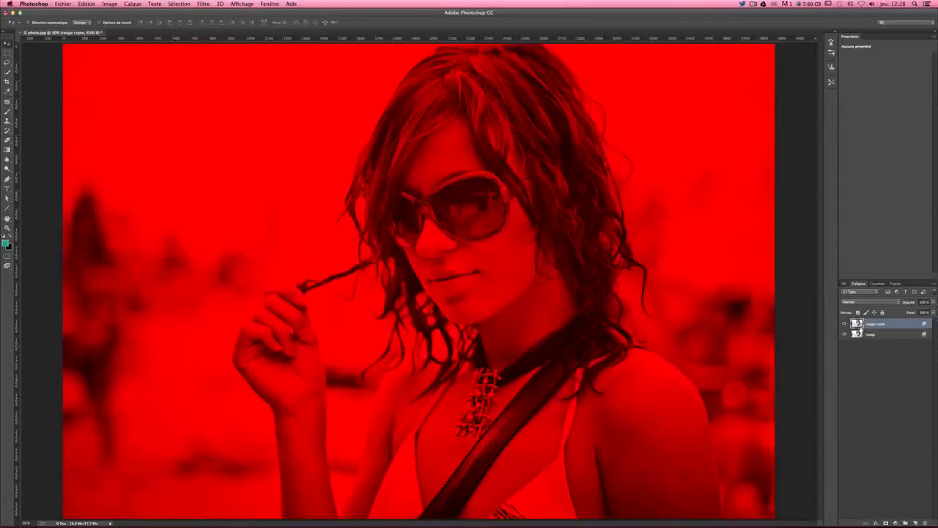
key(super+z)
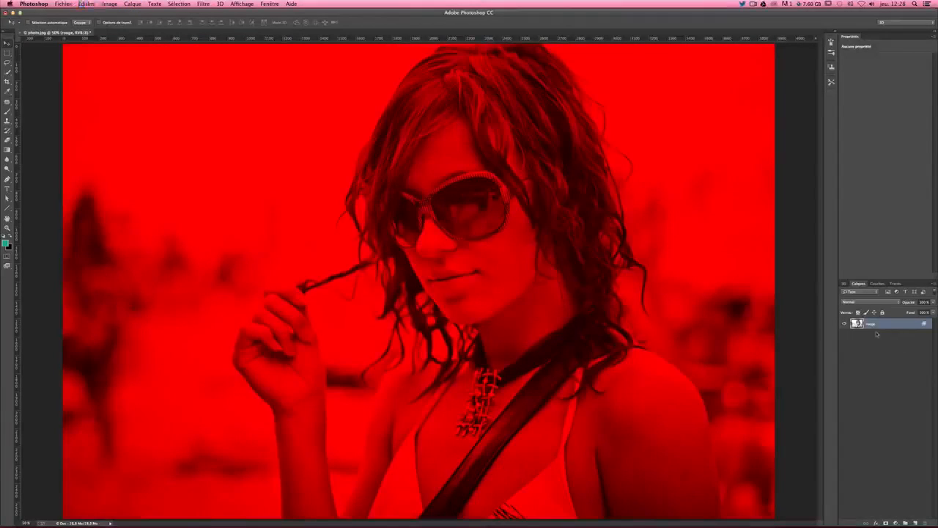
drag(870, 325, 914, 523)
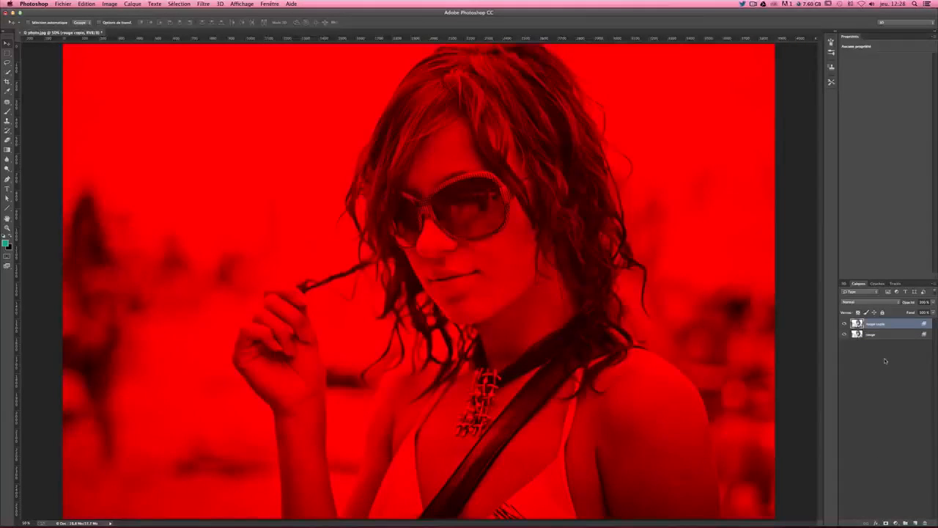
key(super+z)
Duplicate the rouge layer and set the copy's blending channels to green and blue only, with red turned off
key(super+j)
double_click(896, 324)
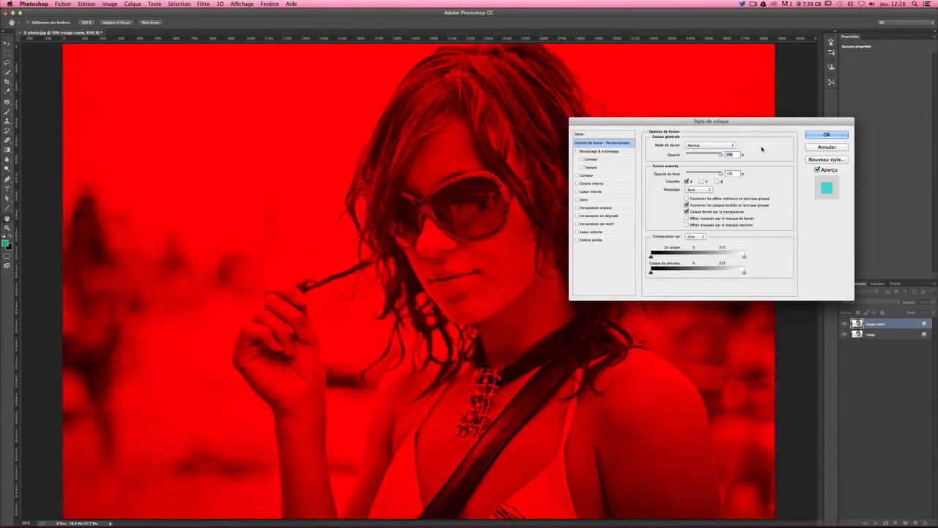
drag(739, 123, 758, 65)
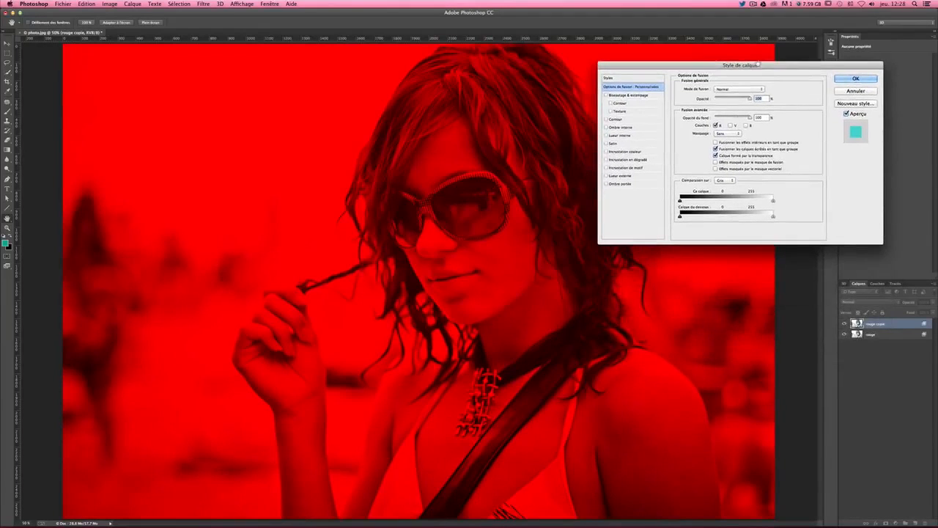
click(731, 125)
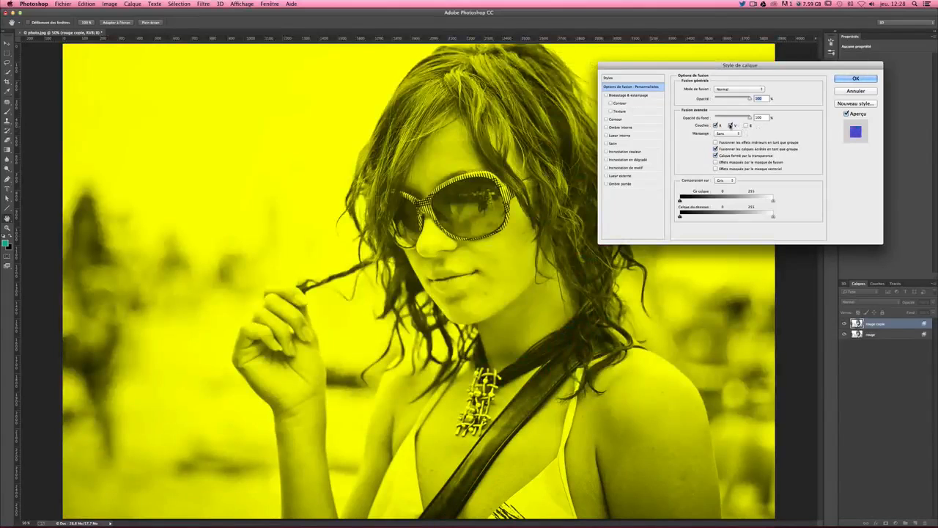
click(747, 125)
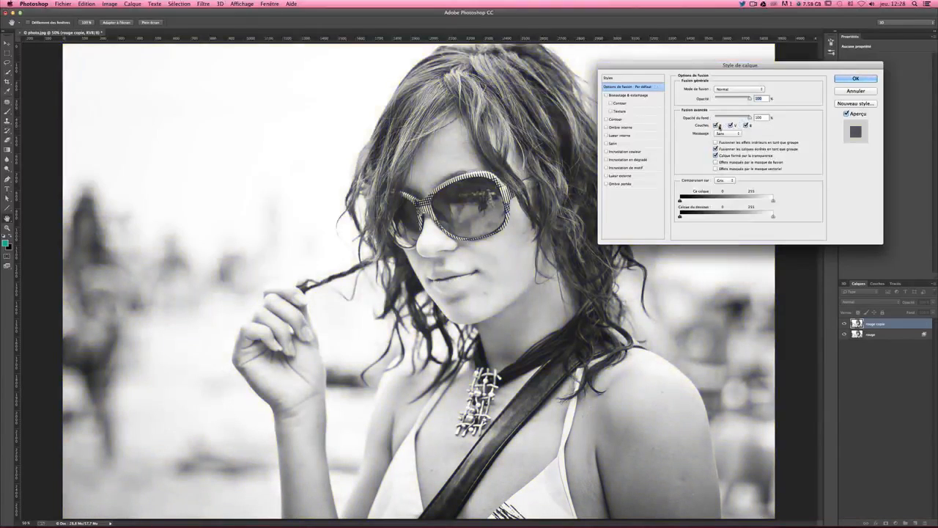
click(717, 126)
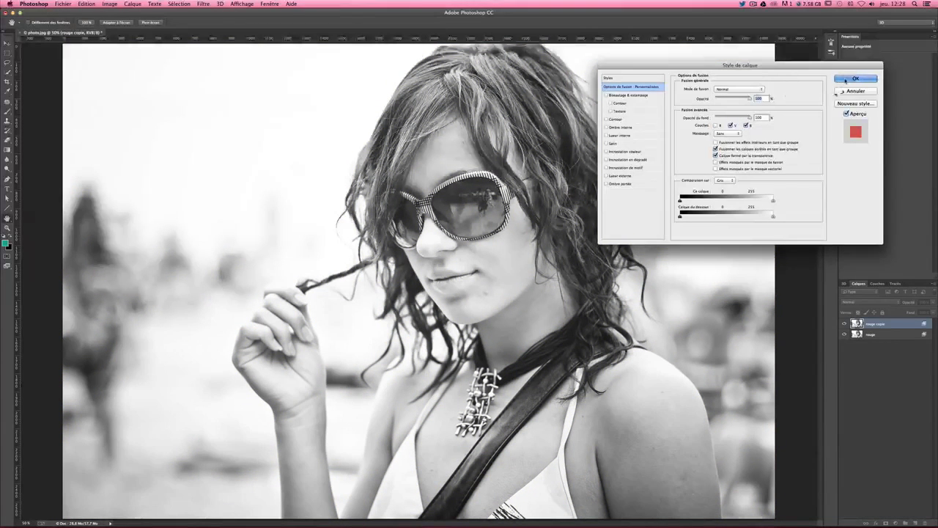
click(839, 77)
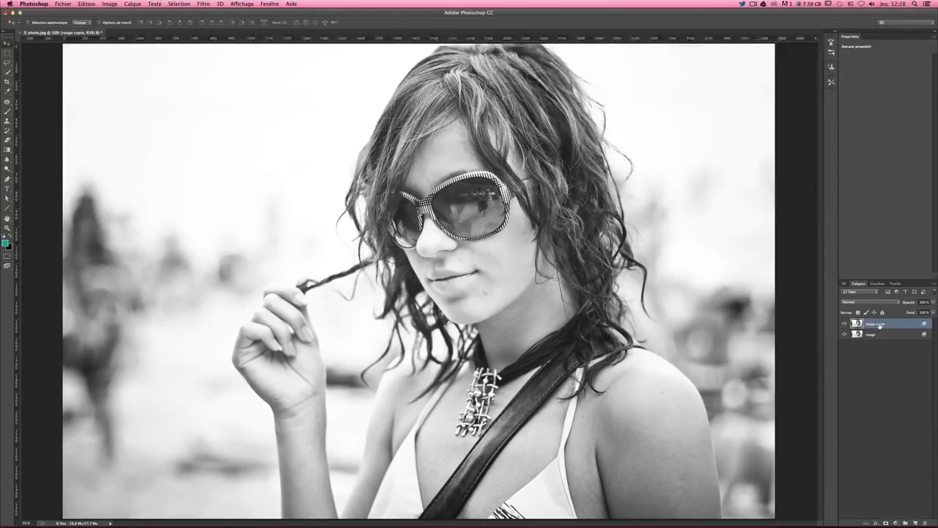
Rename the duplicated layer as "vert bleu" and keep it as the active layer
double_click(878, 324)
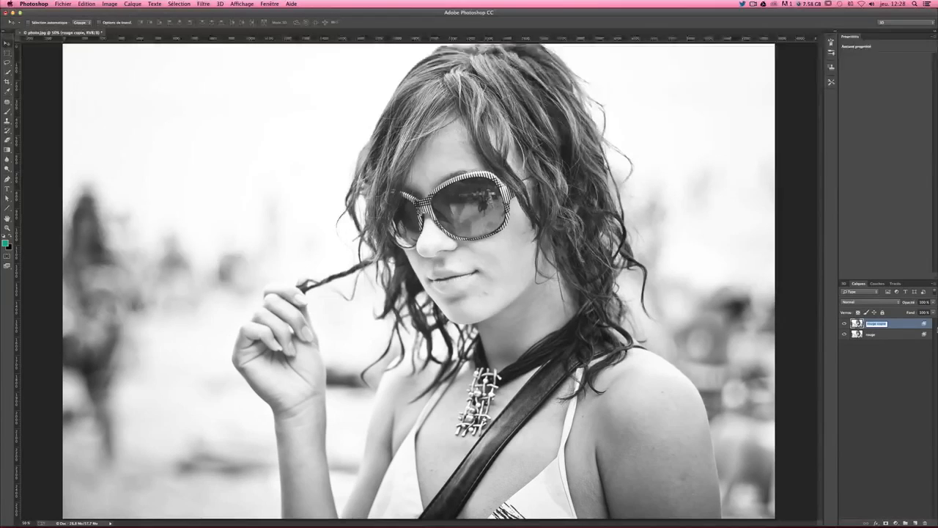
key(BackSpace)
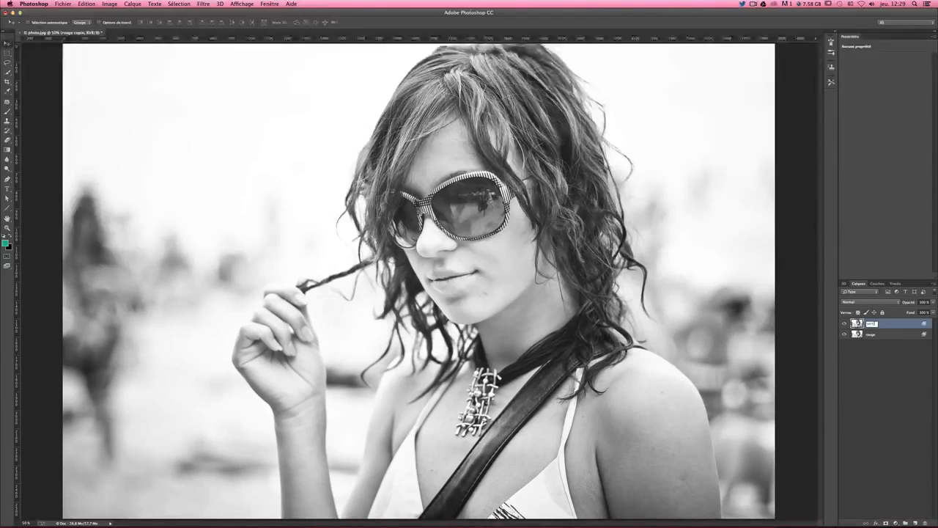
text(vert bleu)
key(Return)
click(883, 342)
click(882, 322)
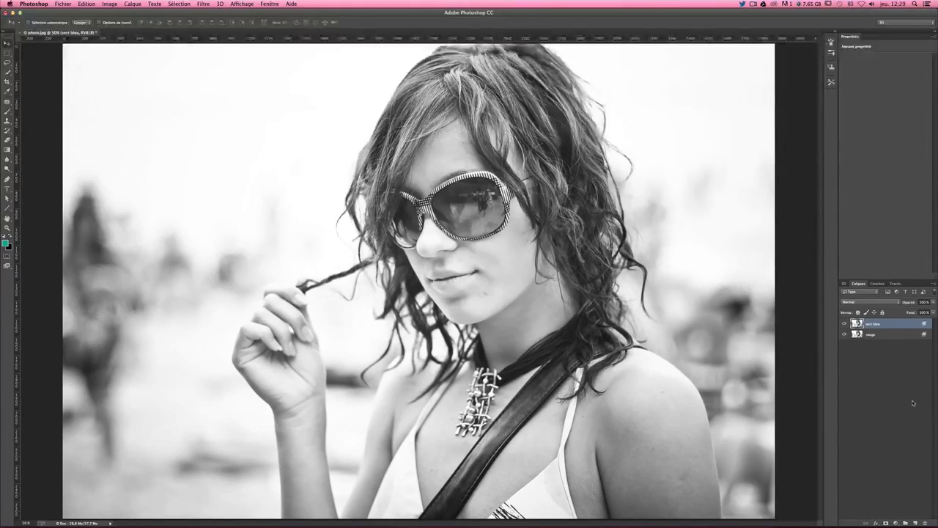
Shift the vert bleu layer horizontally to the right in small increments to create a red and cyan offset against the rouge layer
key(Right)
key(Right)
key(Right)
key(Right)
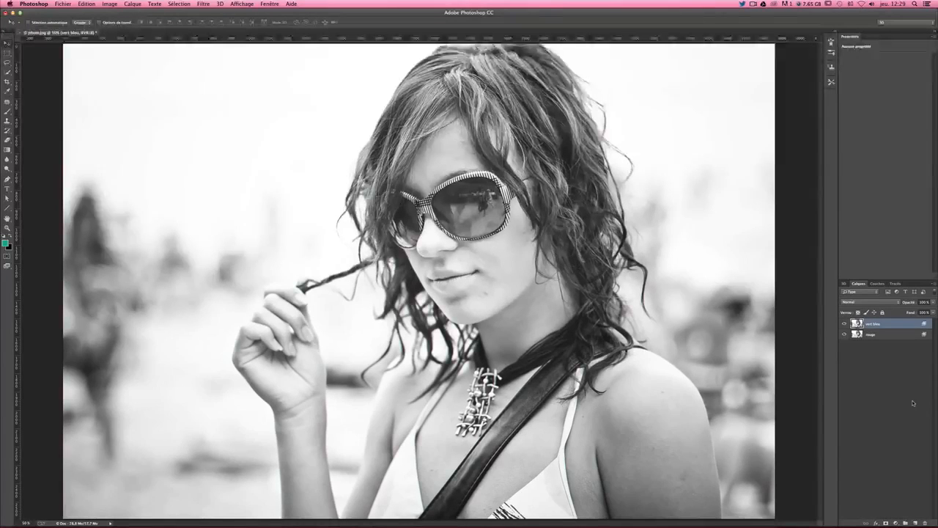
key(Right)
key(Right)
key(Right)
key(Right)
key(Right)
key(Right)
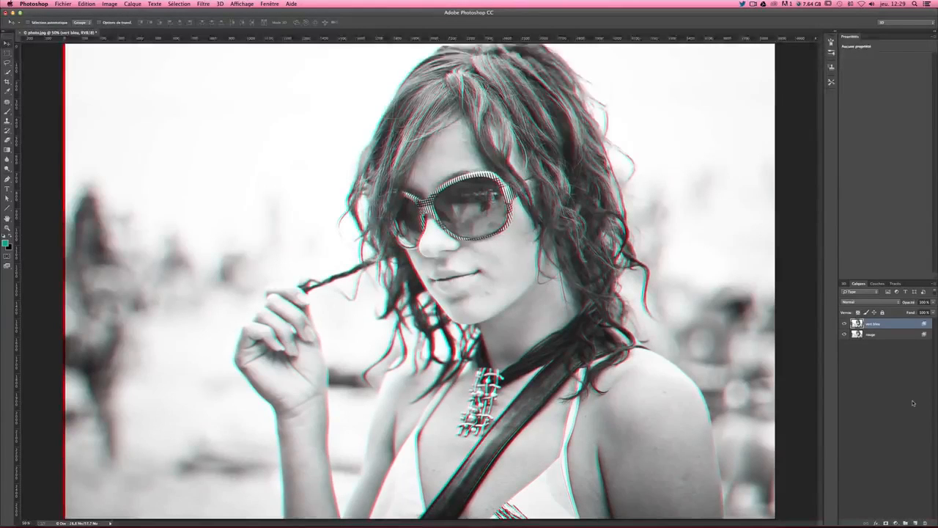
key(Right)
key(Right)
key(Right)
key(Right)
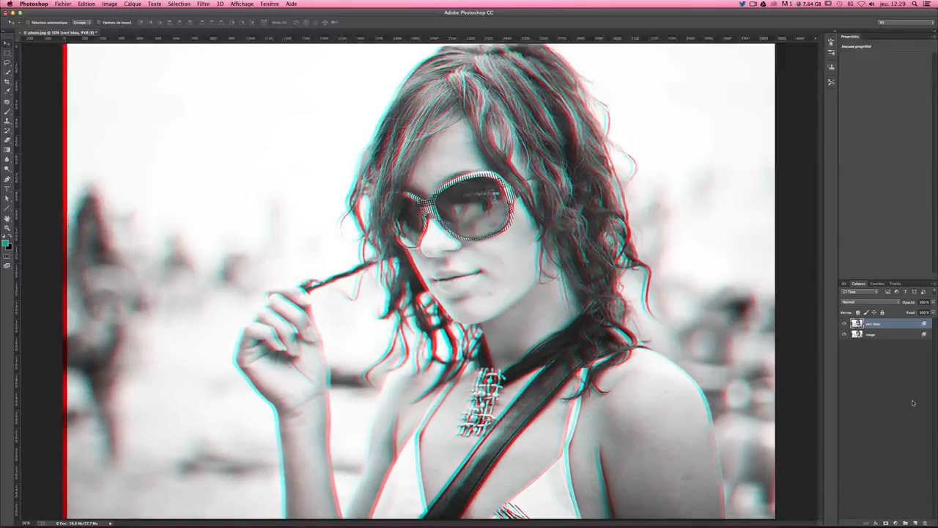
key(Right)
key(Right)
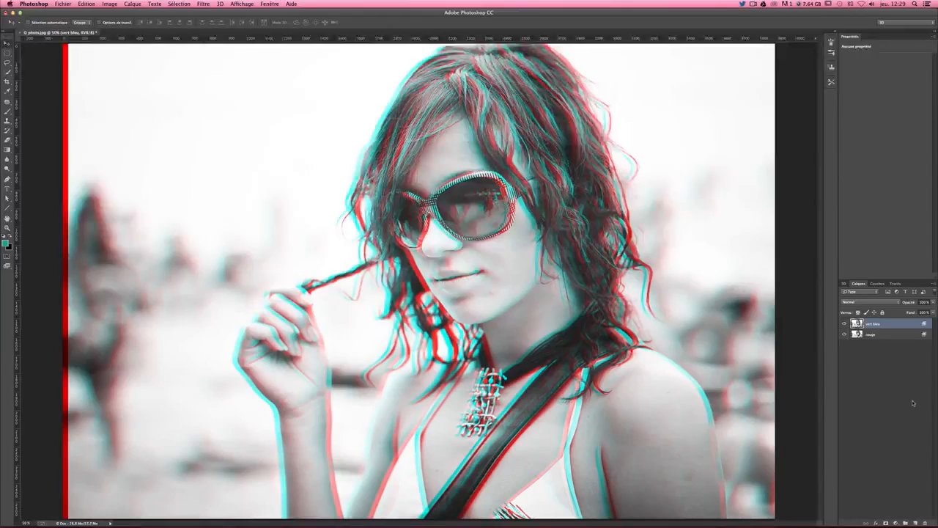
Shift the vert bleu layer further right in small increments, and bring it slightly back left to tune the red and cyan offset
key(Right)
key(Right)
click(876, 335)
click(877, 324)
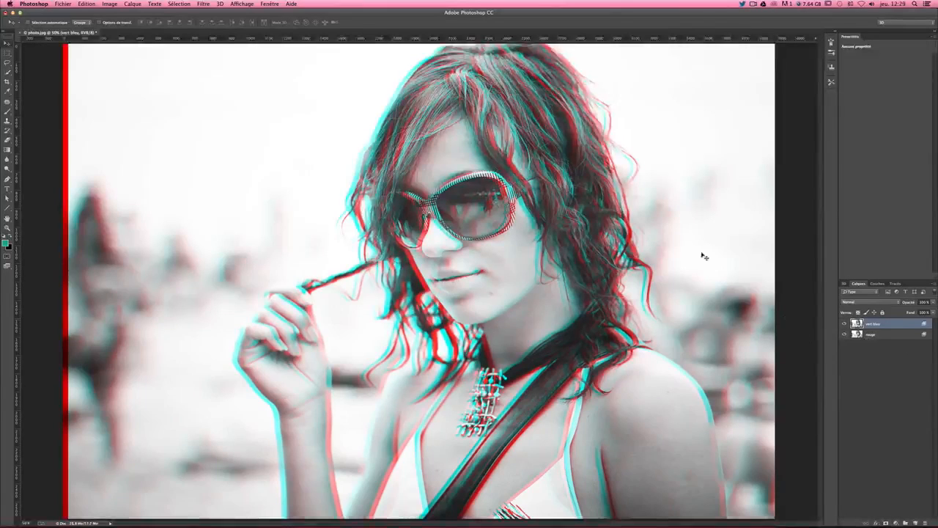
key(Right)
key(Right)
key(Right)
key(Right)
key(Right)
key(Right)
key(Right)
key(Right)
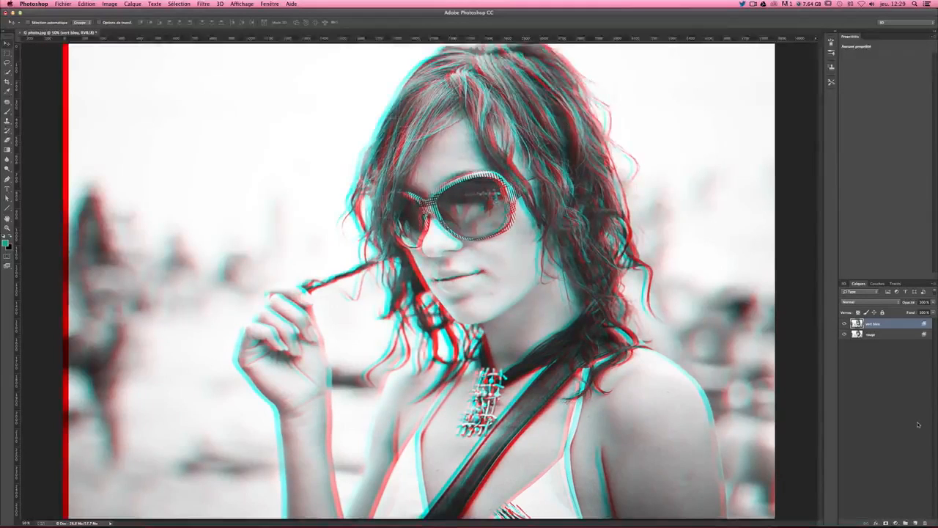
key(Right)
key(Right)
key(Right)
key(Right)
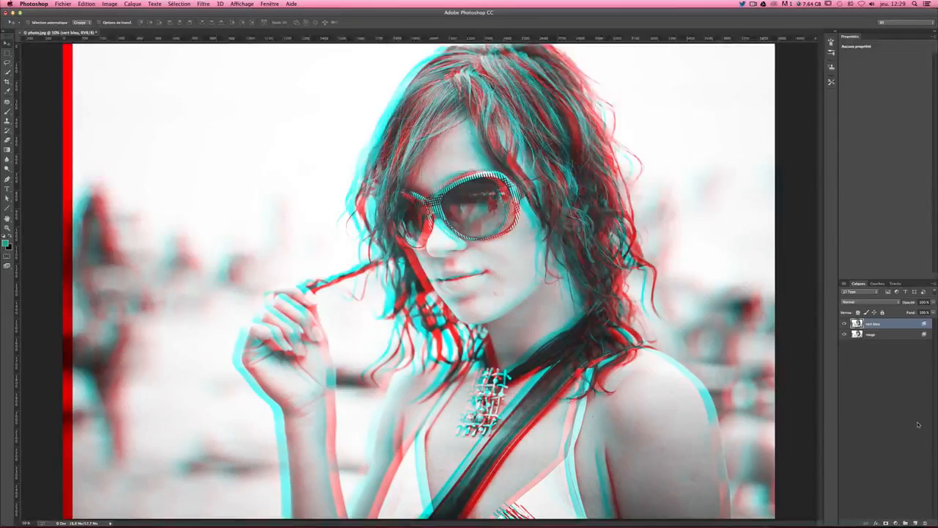
key(Left)
key(Left)
key(Left)
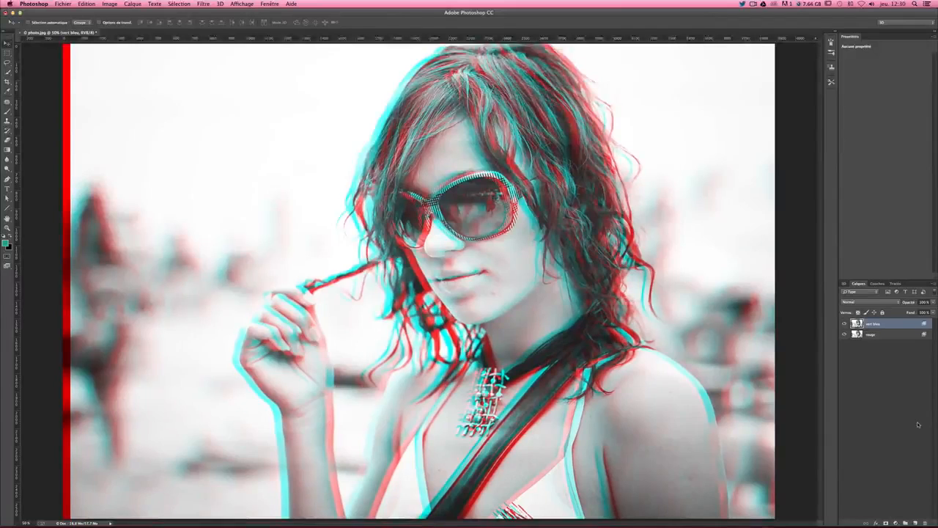
Select the rouge layer and nudge it horizontally, left and slightly back right, to fine-tune its offset from the vert bleu layer
click(875, 335)
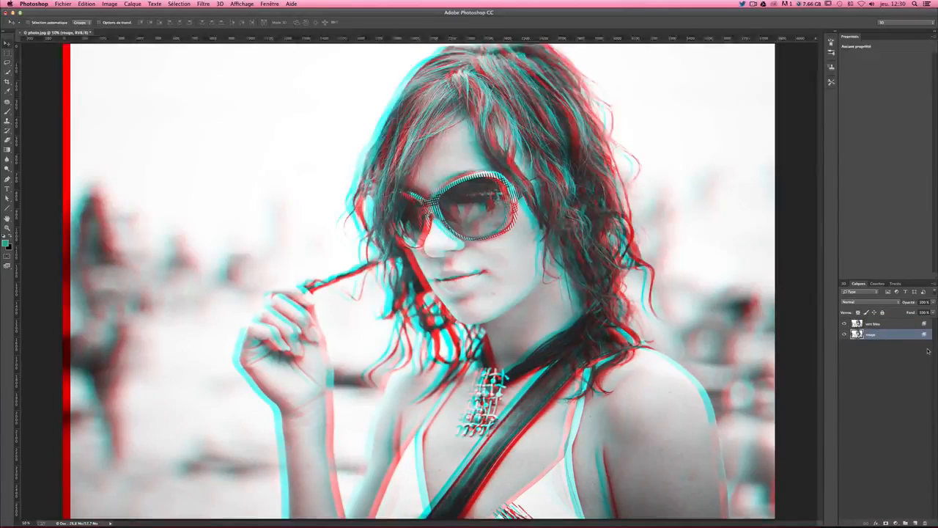
key(Left)
key(Left)
key(Left)
key(Left)
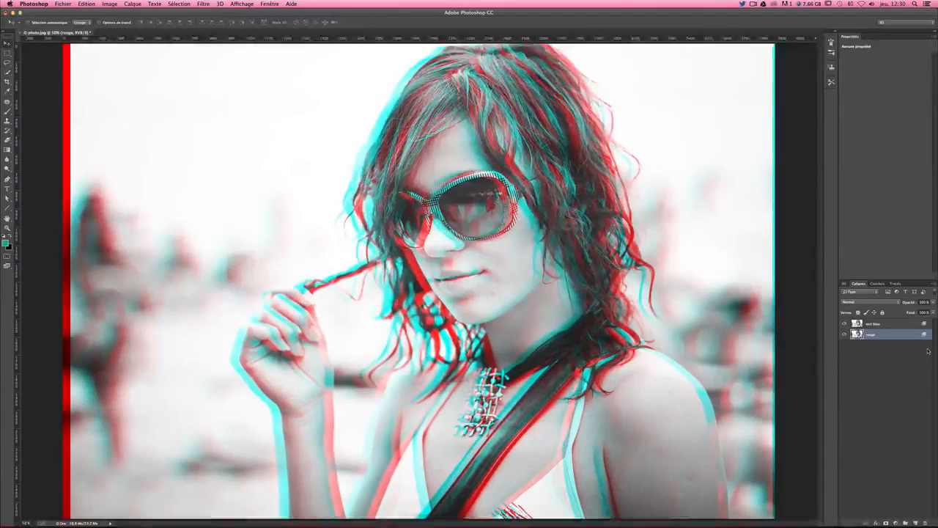
key(Left)
key(Left)
key(Right)
key(Right)
key(Right)
key(Right)
key(Right)
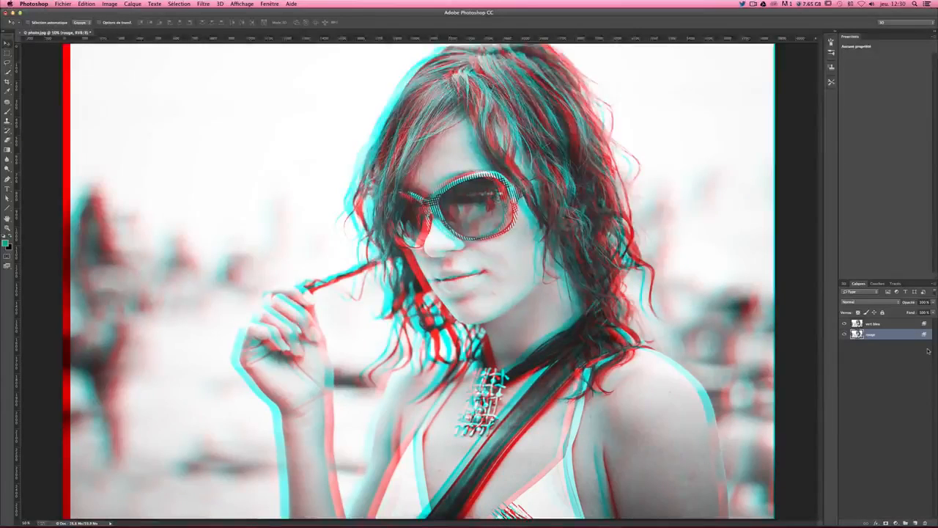
Shift the rouge layer slightly downward to add a vertical offset, and check the overall effect at 33.33% and 50% magnification
key(Down)
key(Down)
key(Down)
key(Down)
key(Down)
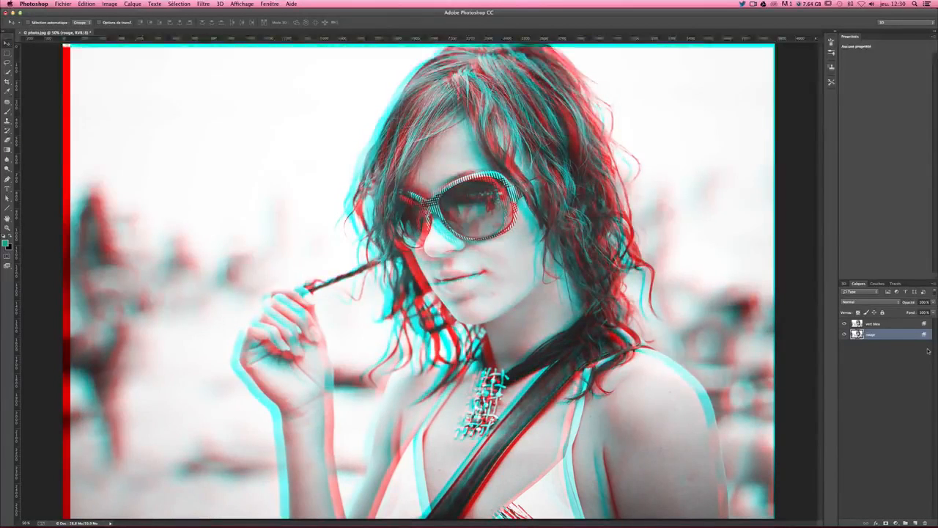
key(Down)
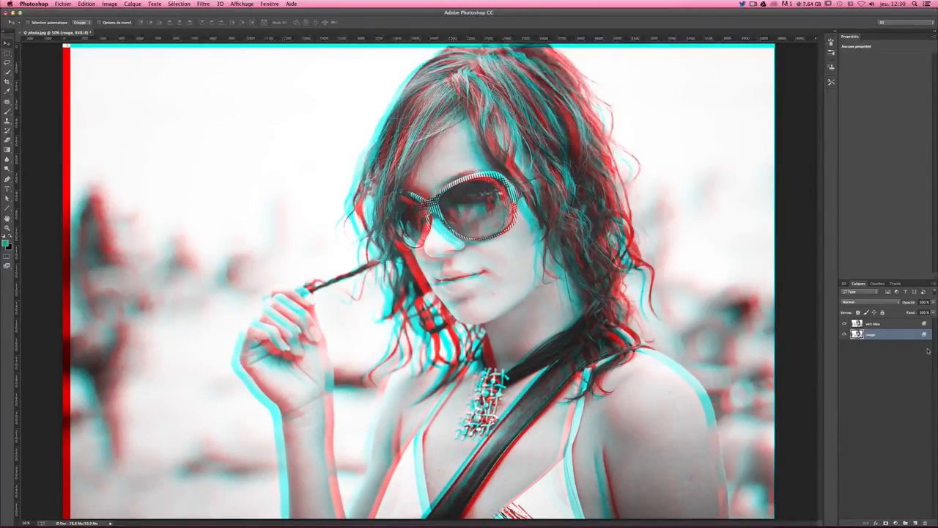
key(super+minus)
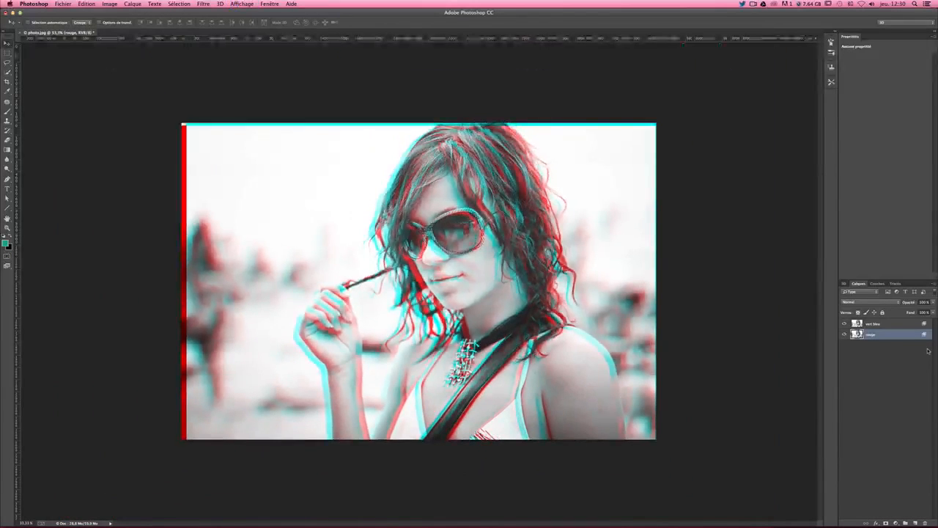
key(super+plus)
key(super+minus)
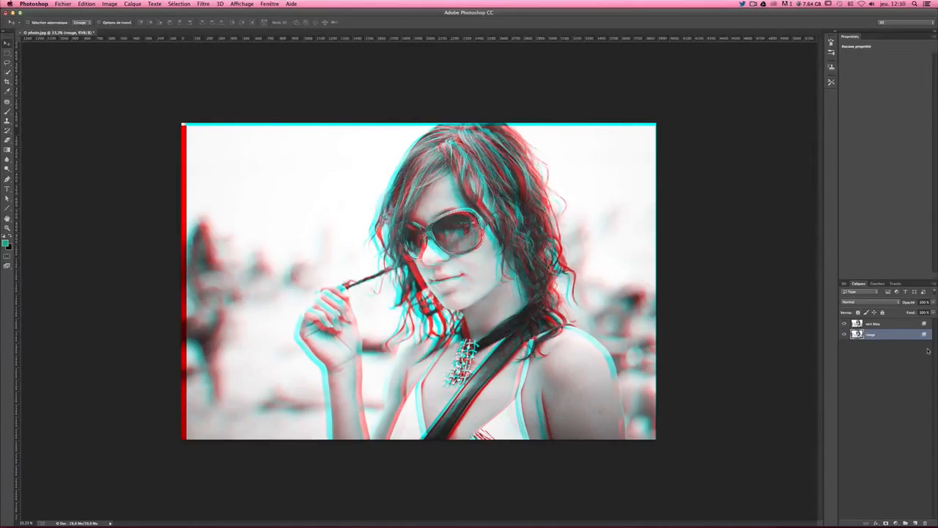
key(super+plus)
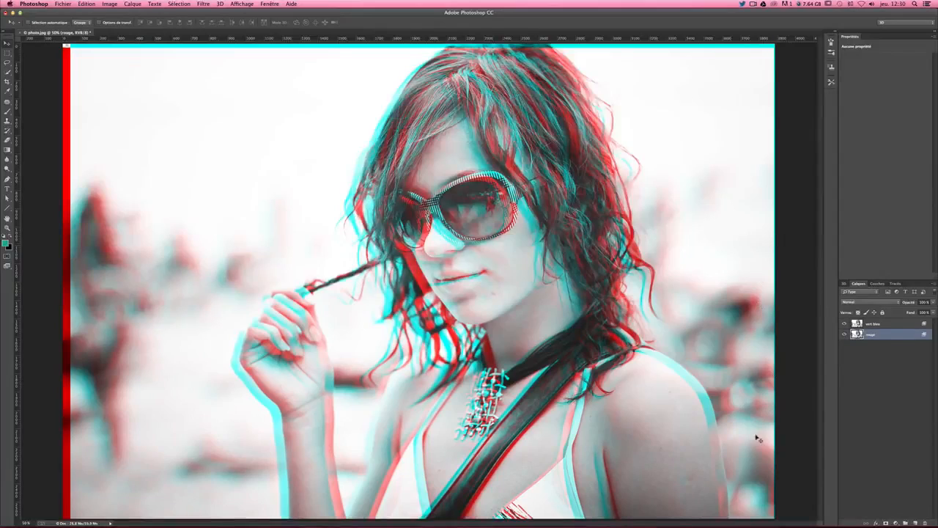
Add a text layer reading "3D" above the vert bleu layer, in the light area left of the woman
click(909, 325)
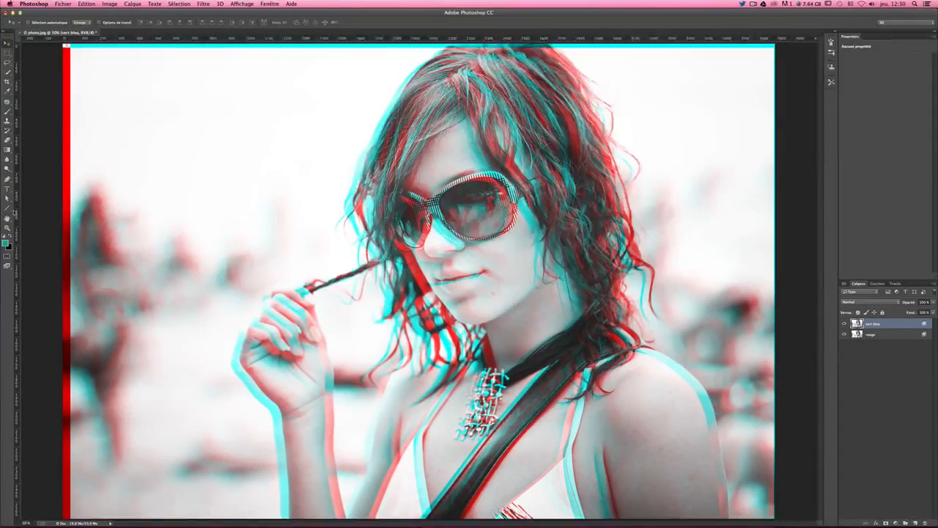
click(8, 188)
click(186, 154)
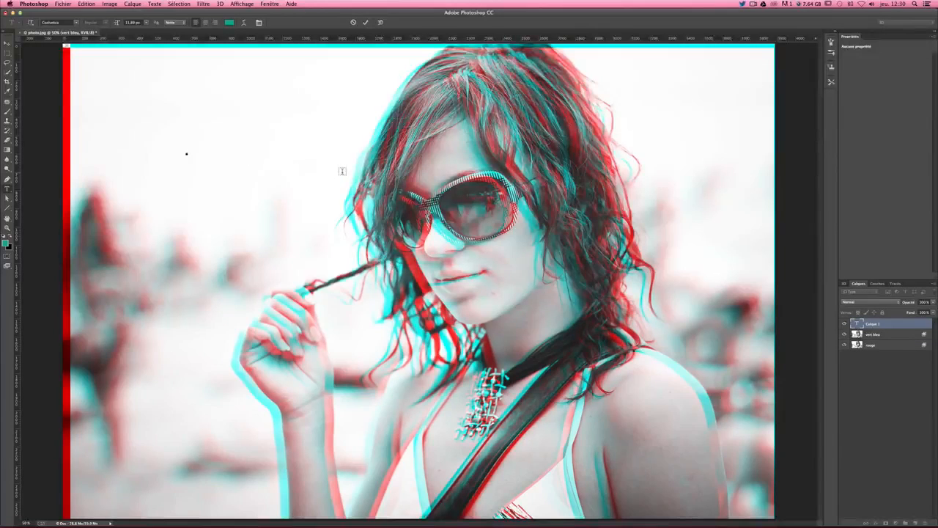
click(8, 43)
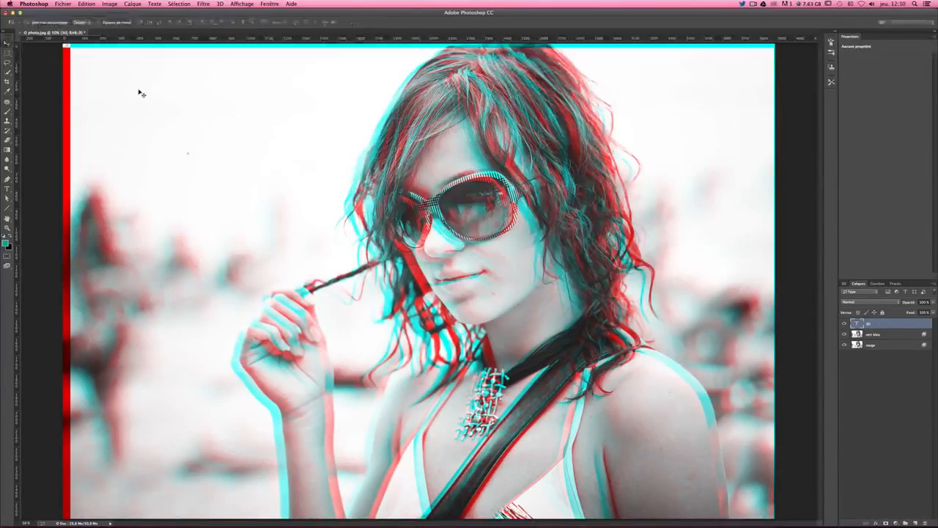
Enlarge the 3D text with Free Transform and place it in the empty background left of the woman's face
key(super+t)
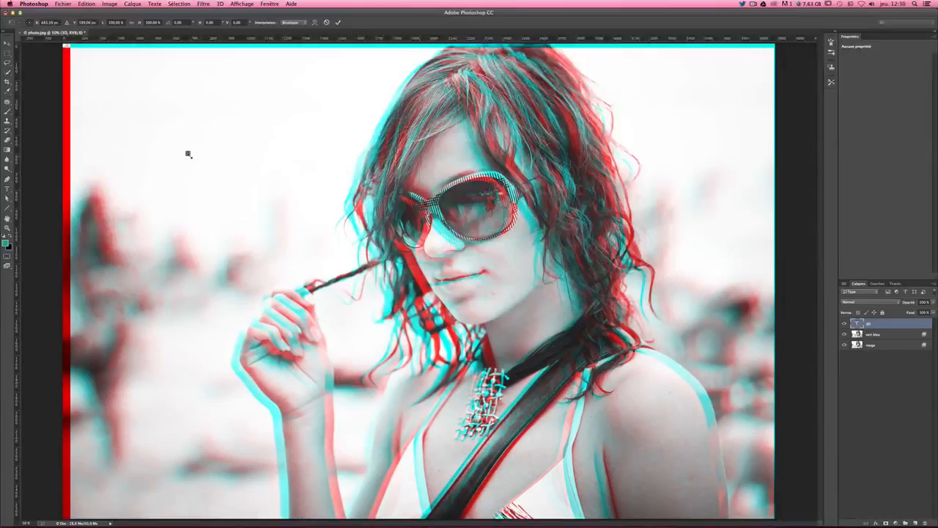
key(Escape)
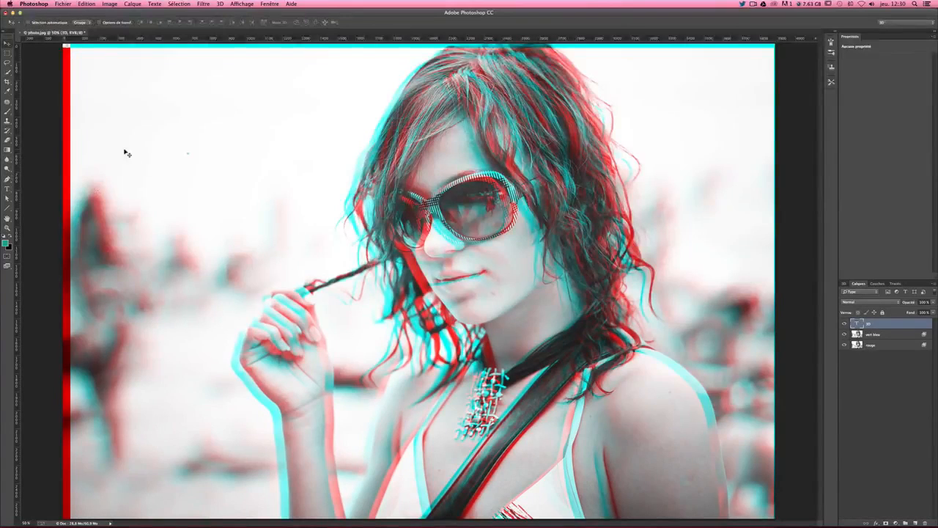
key(super+t)
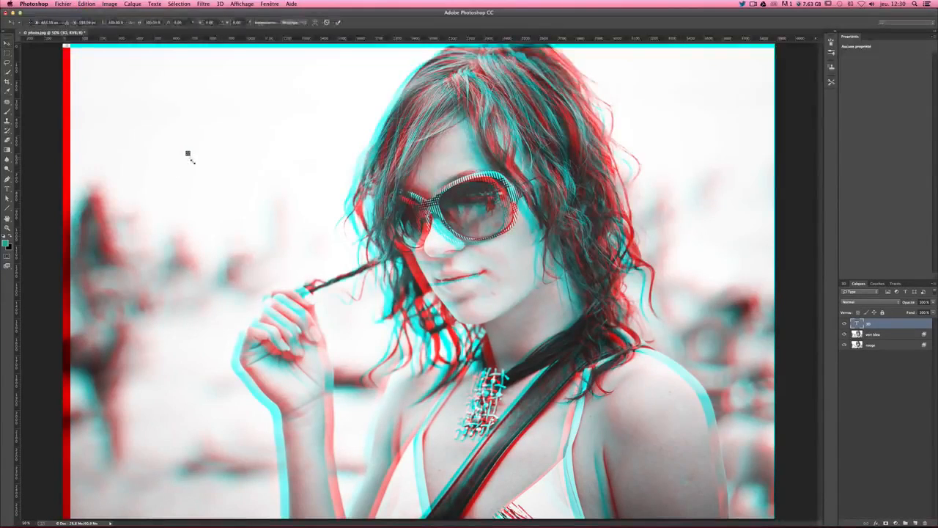
drag(190, 158, 381, 329)
drag(346, 296, 285, 256)
key(Return)
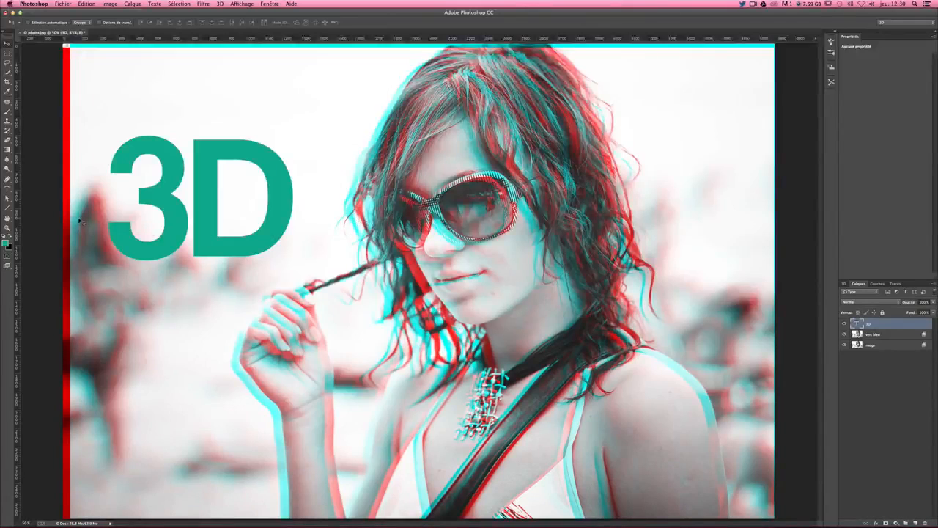
Recolor the character "3" of the 3D text with a bright cyan sampled from the photo's color fringes
click(7, 189)
drag(189, 188, 85, 187)
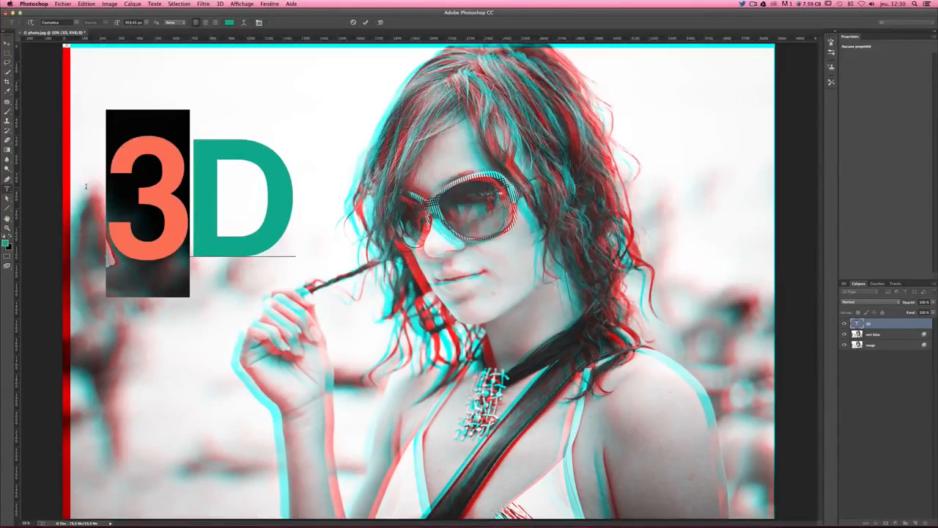
key(super+t)
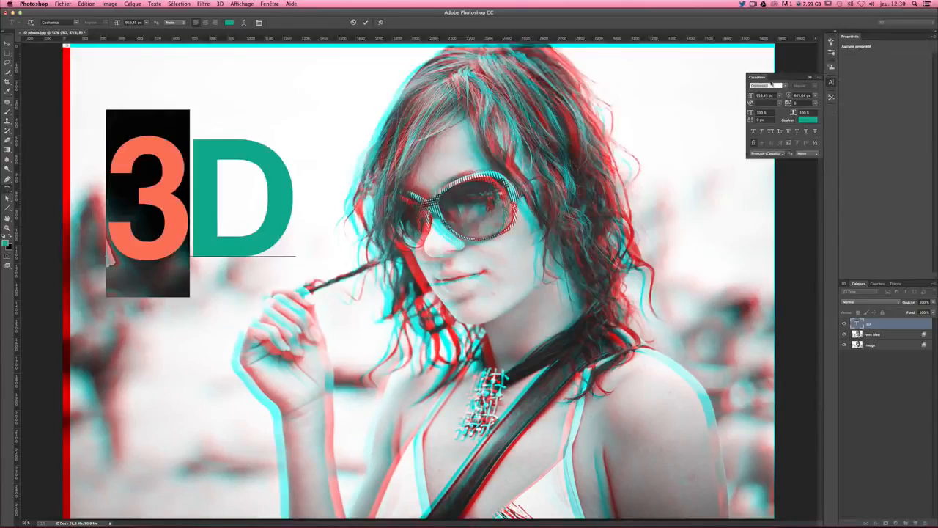
click(808, 122)
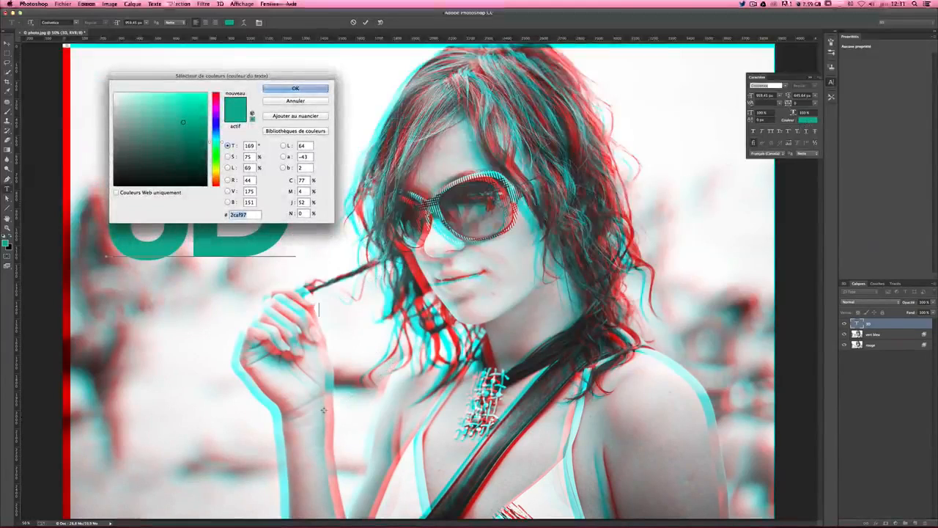
click(450, 343)
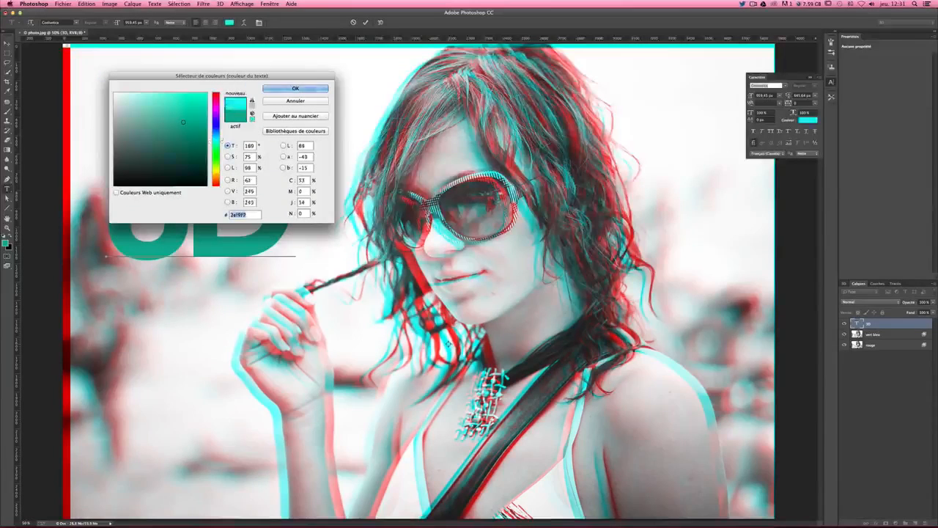
click(296, 91)
Recolor the character "D" of the 3D text with a red sampled from the photo's color fringes, and commit the text
drag(183, 193, 299, 192)
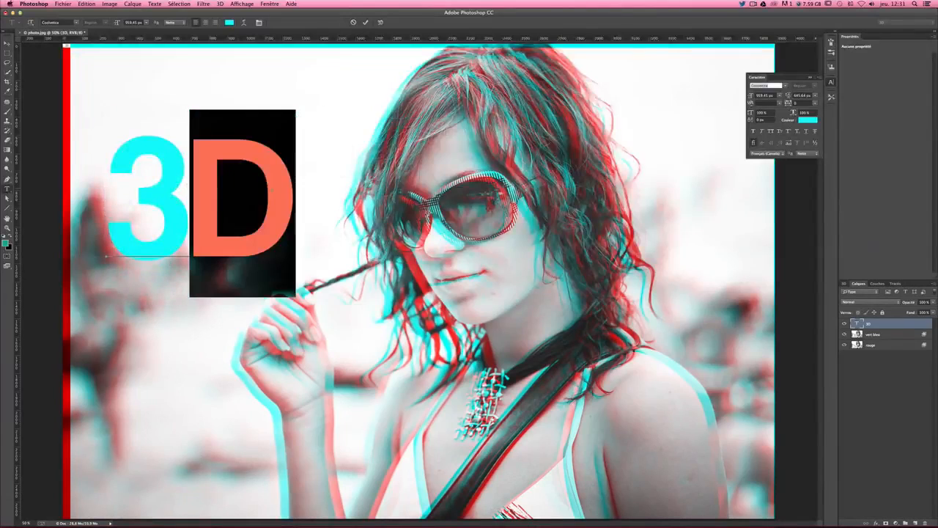
click(806, 120)
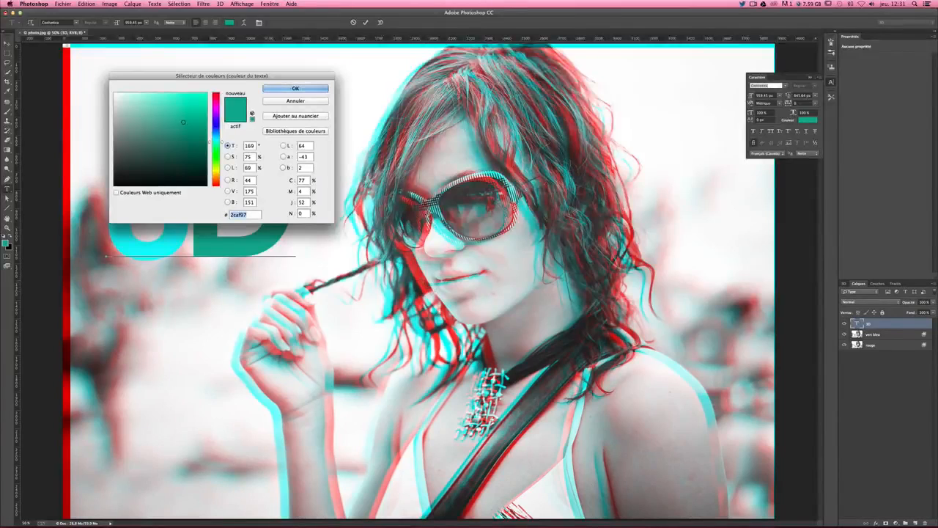
click(433, 287)
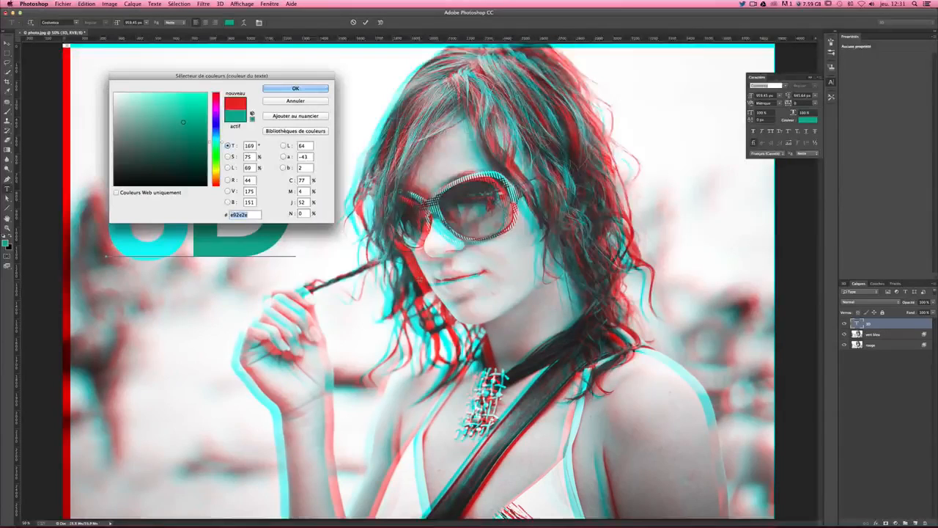
click(283, 88)
click(7, 43)
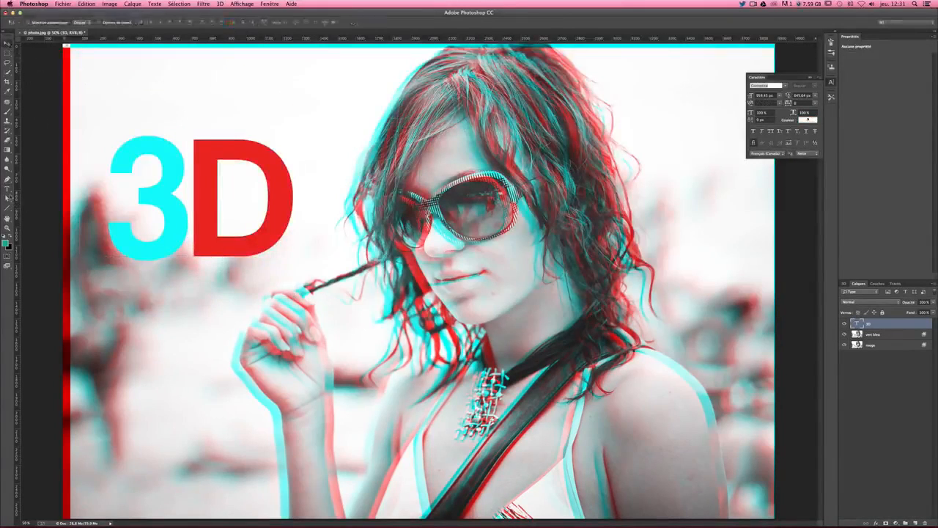
Add a text layer reading "eFFECT" below the 3D title and scale it up with Free Transform
click(7, 189)
click(139, 344)
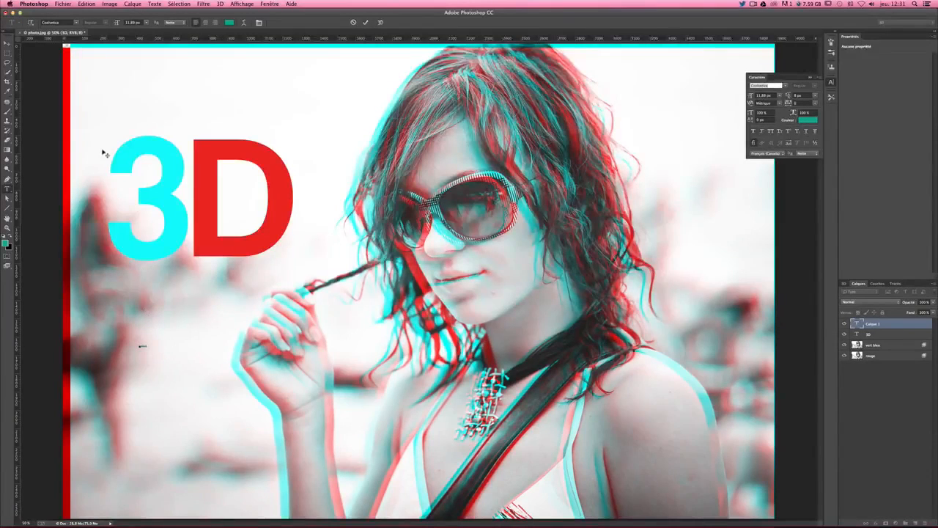
click(6, 43)
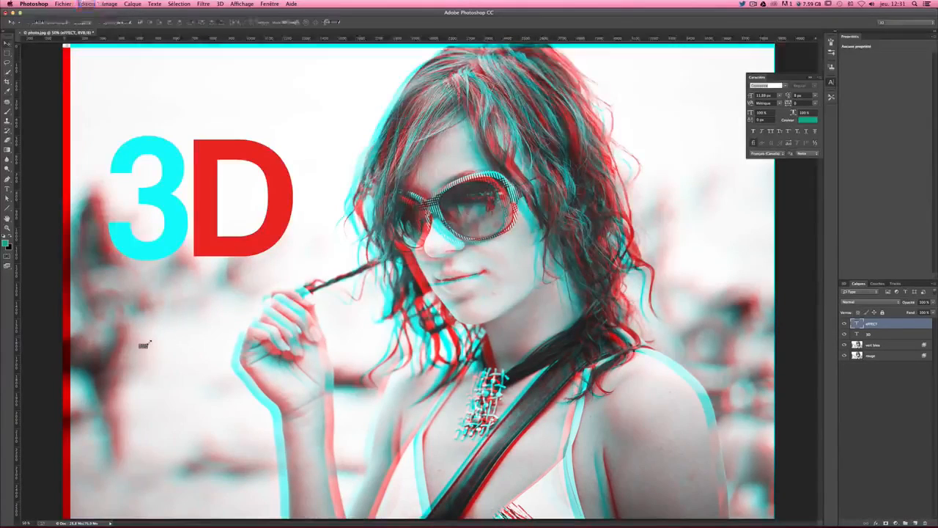
drag(147, 344, 200, 328)
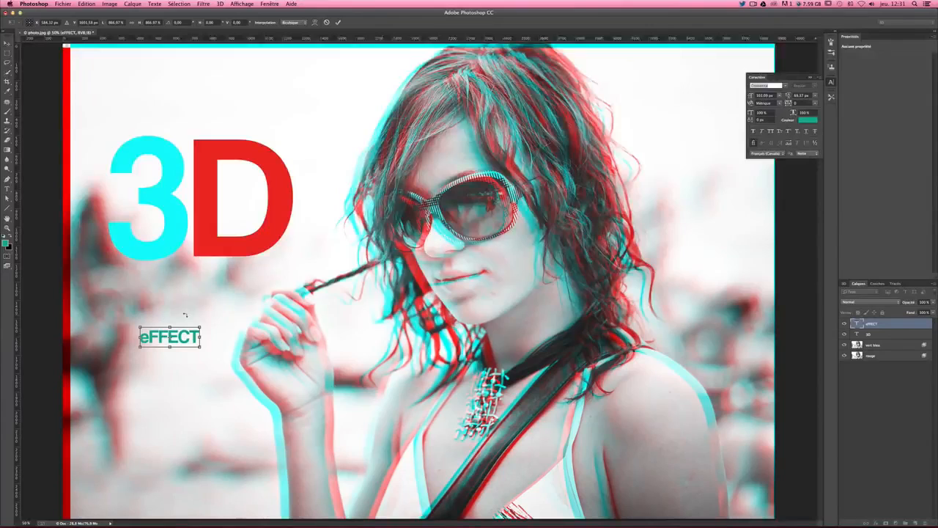
key(Return)
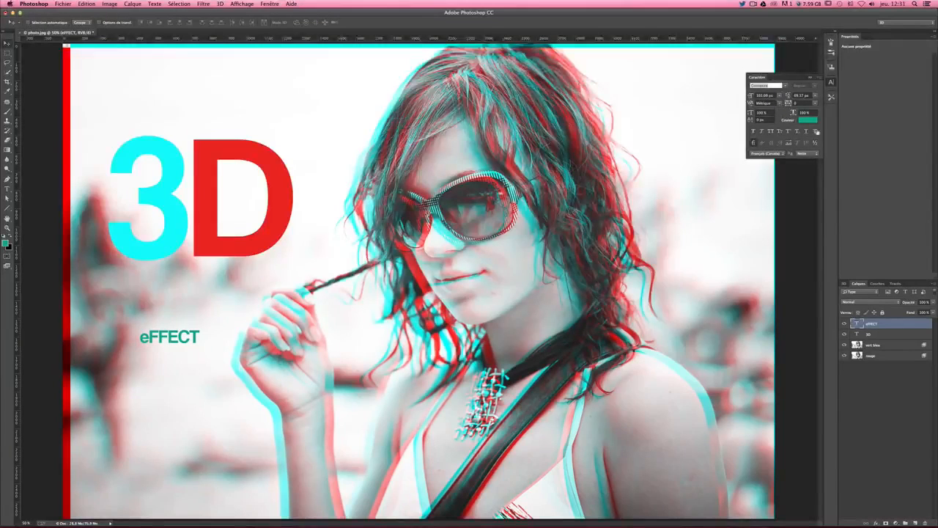
Replace the wording of the small text below the 3D title with "Effect"
double_click(856, 324)
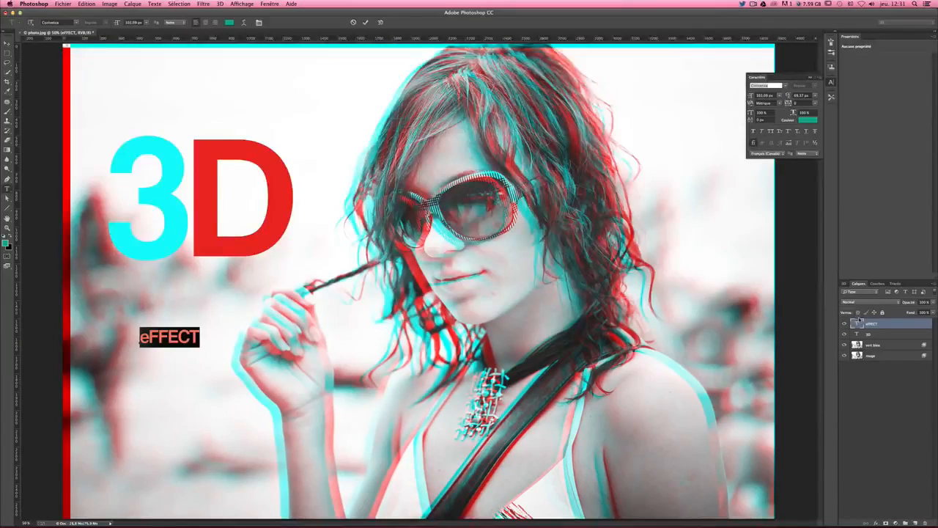
text(Effect)
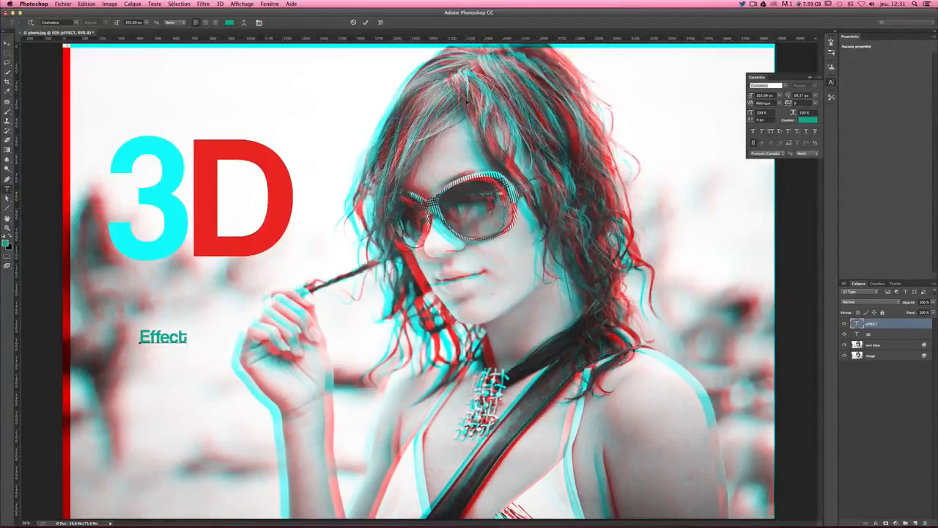
click(7, 43)
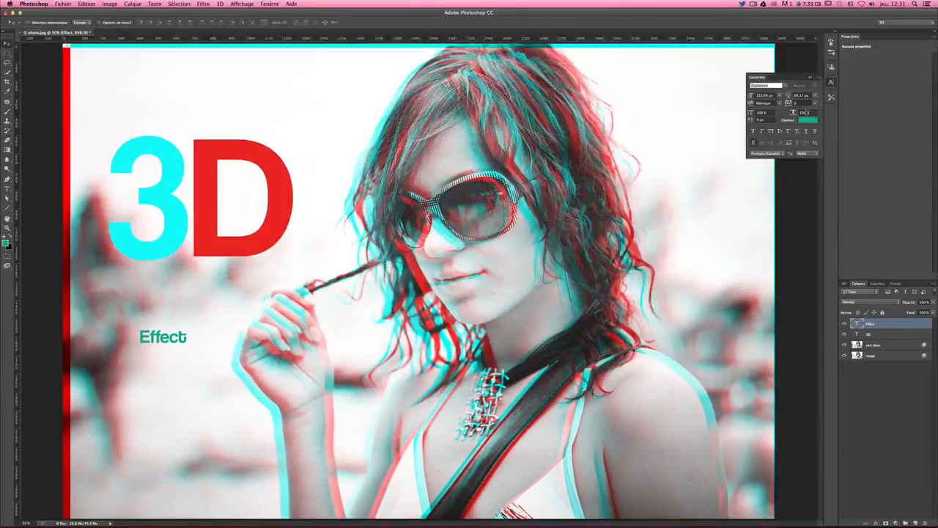
Recolor the "Effect" text dark gray (#4f5656) by sampling the shoulder strap in the photo
click(807, 119)
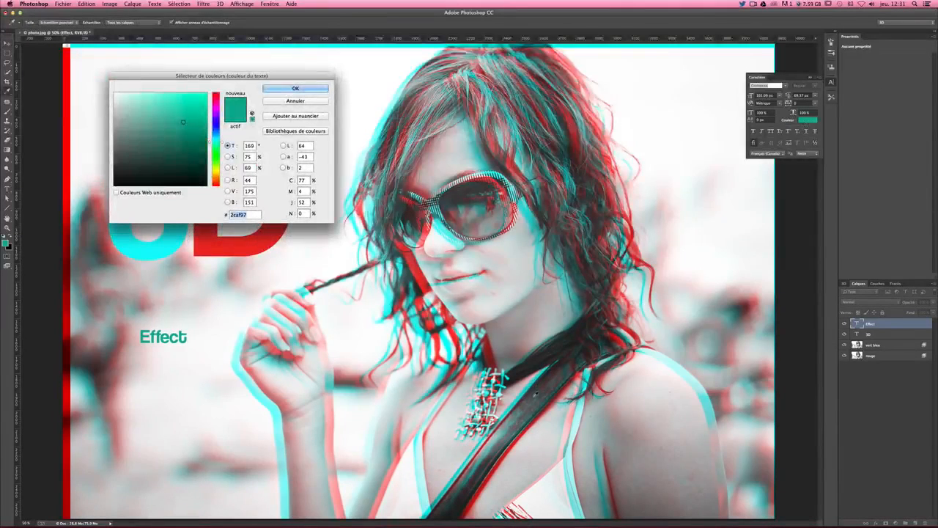
click(535, 394)
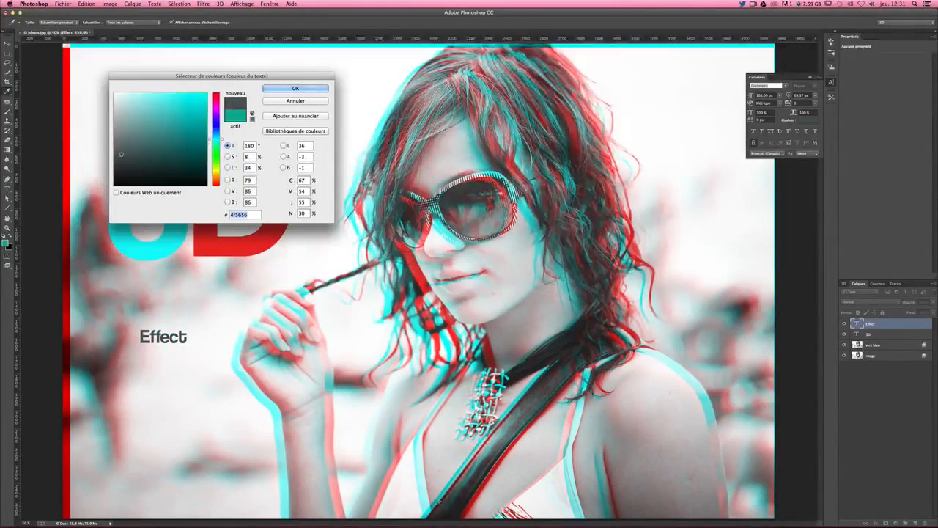
click(296, 88)
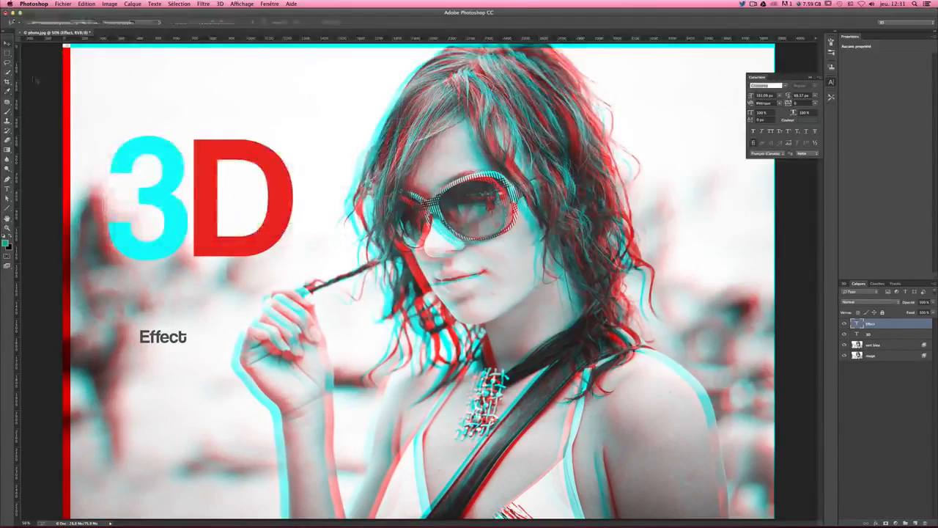
Move the "Effect" text into the opening of the red letter D and scale it down to fit inside
key(v)
drag(159, 379, 221, 213)
key(super+t)
key(Return)
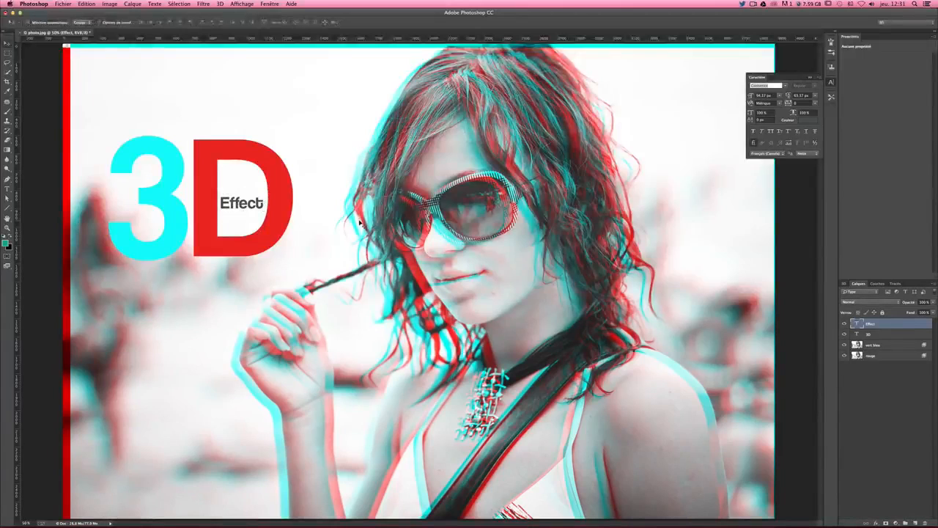
Crop the image slightly to trim away the solid red strip on the left edge and the cyan strip on the top edge
key(super+minus)
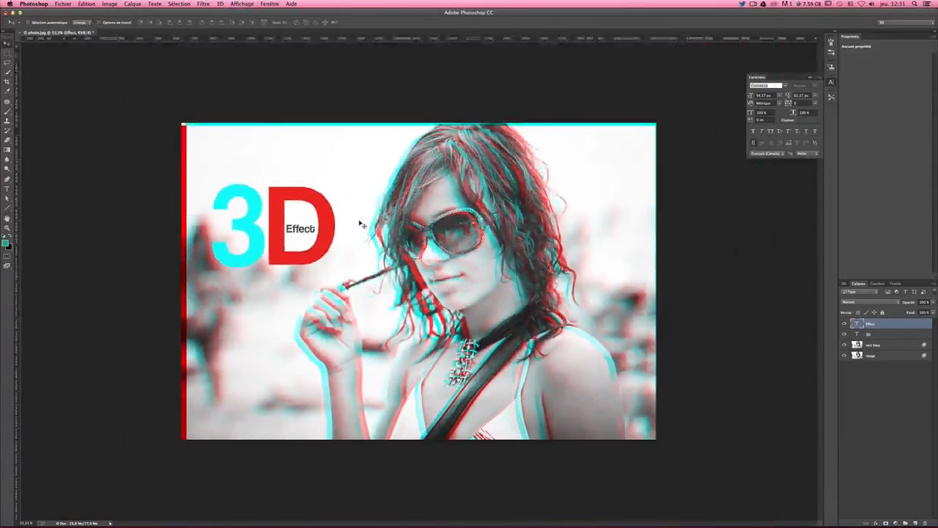
key(super+plus)
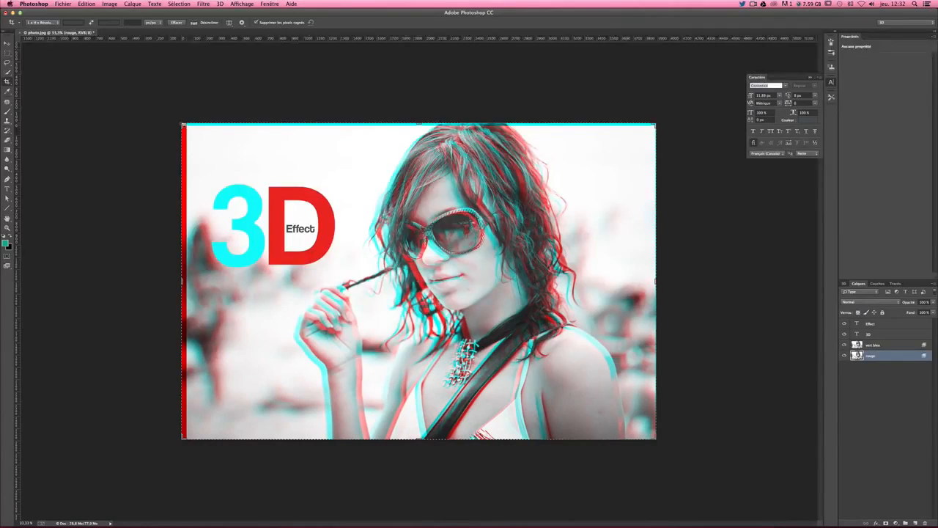
drag(183, 126, 187, 128)
drag(183, 122, 182, 120)
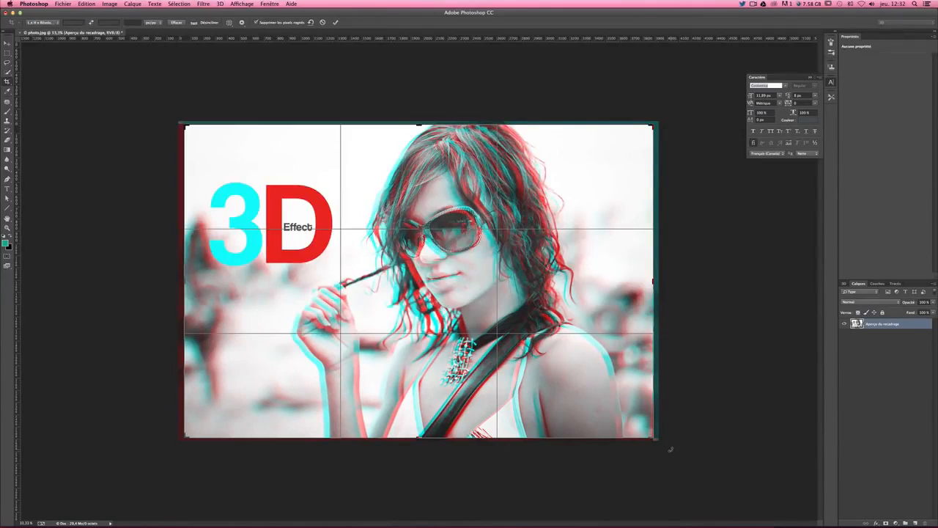
key(Return)
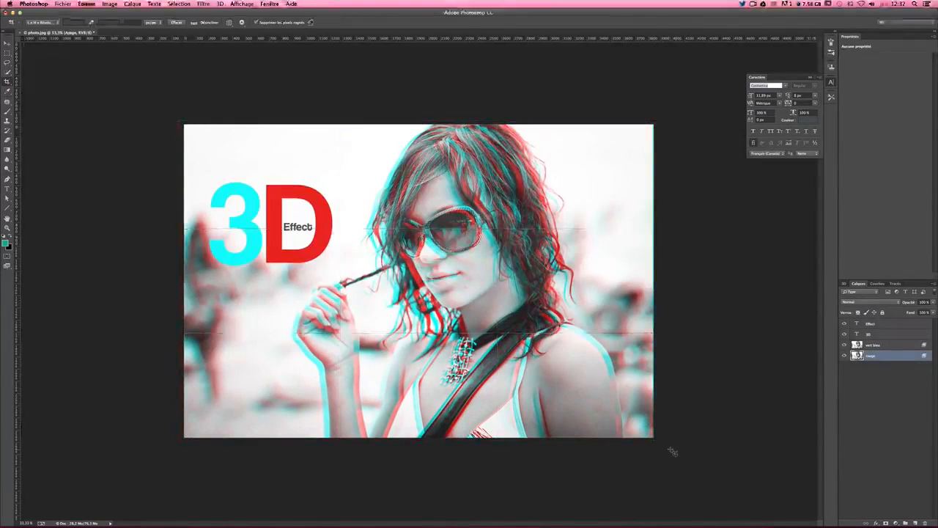